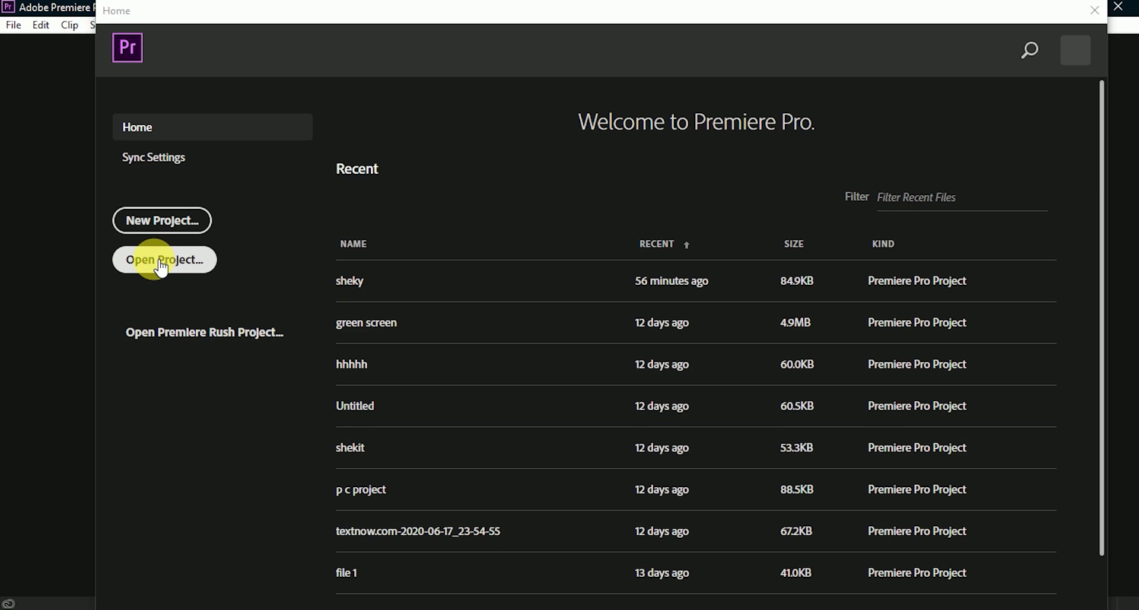
- Create a new project named sheky in the nested Adobe Premiere Pro Auto-Save folder, overwriting the existing project
{"action": "left_click", "coordinate": [165, 227]}
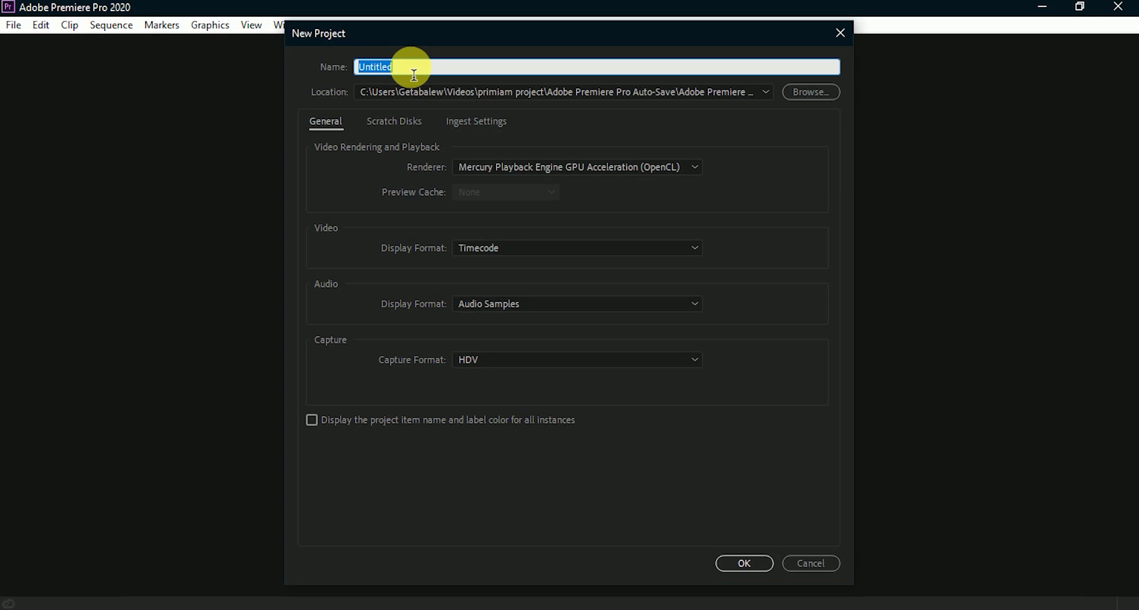
{"action": "type", "text": "sheky"}
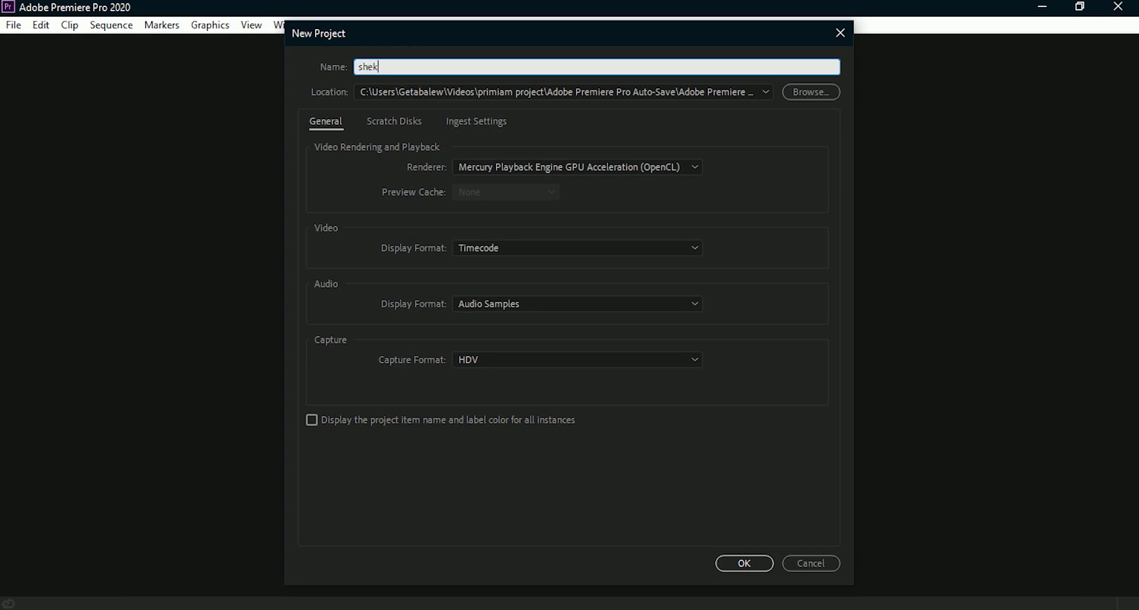
{"action": "left_click", "coordinate": [820, 90]}
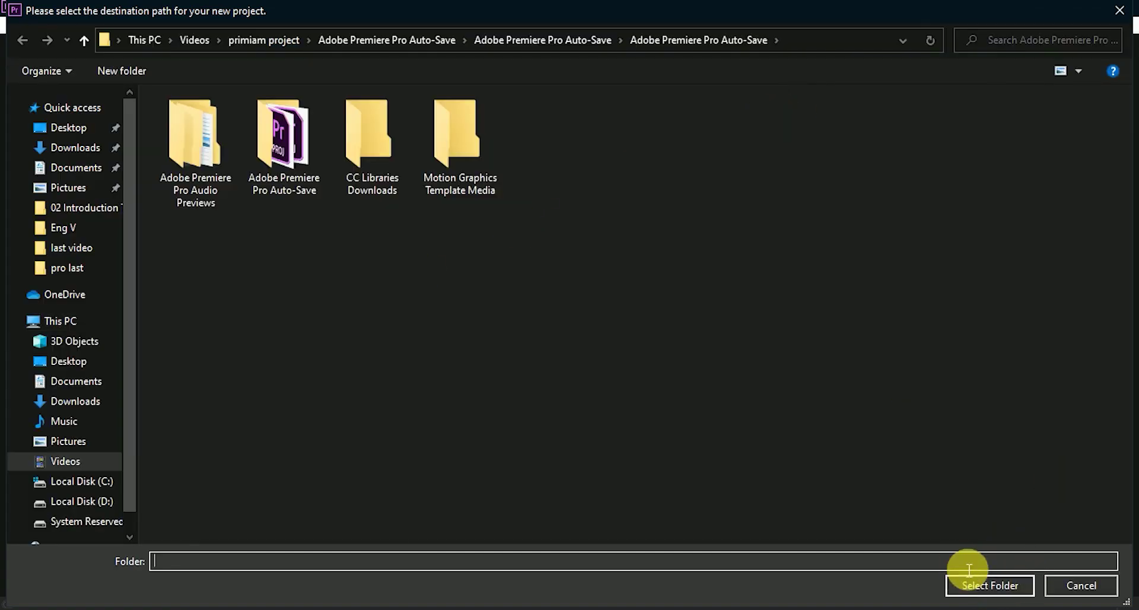
{"action": "left_click", "coordinate": [303, 147]}
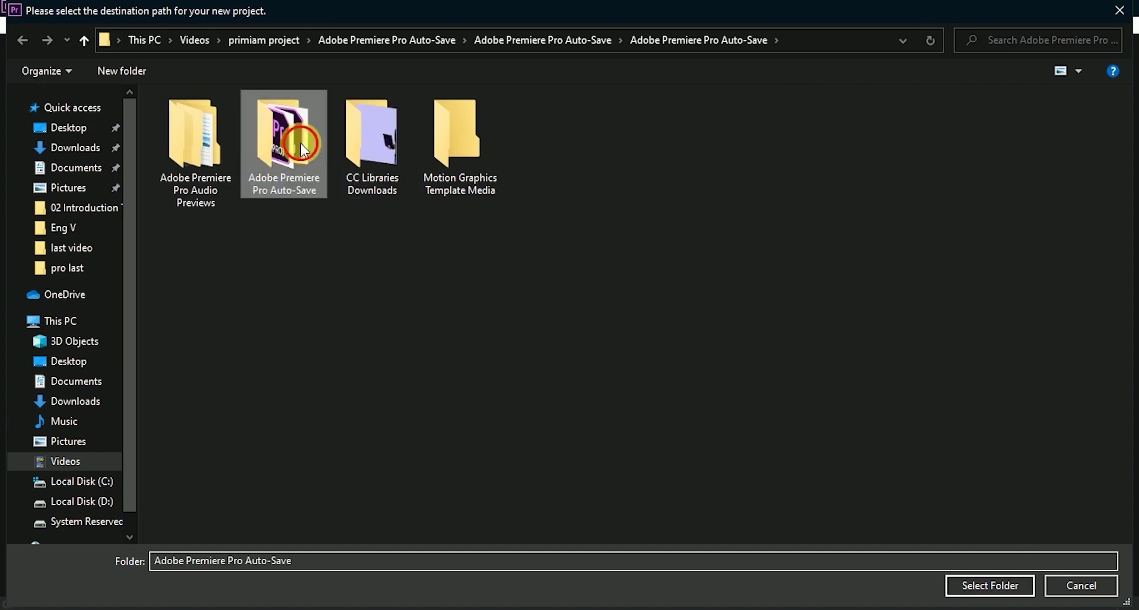
{"action": "double_click", "coordinate": [301, 145]}
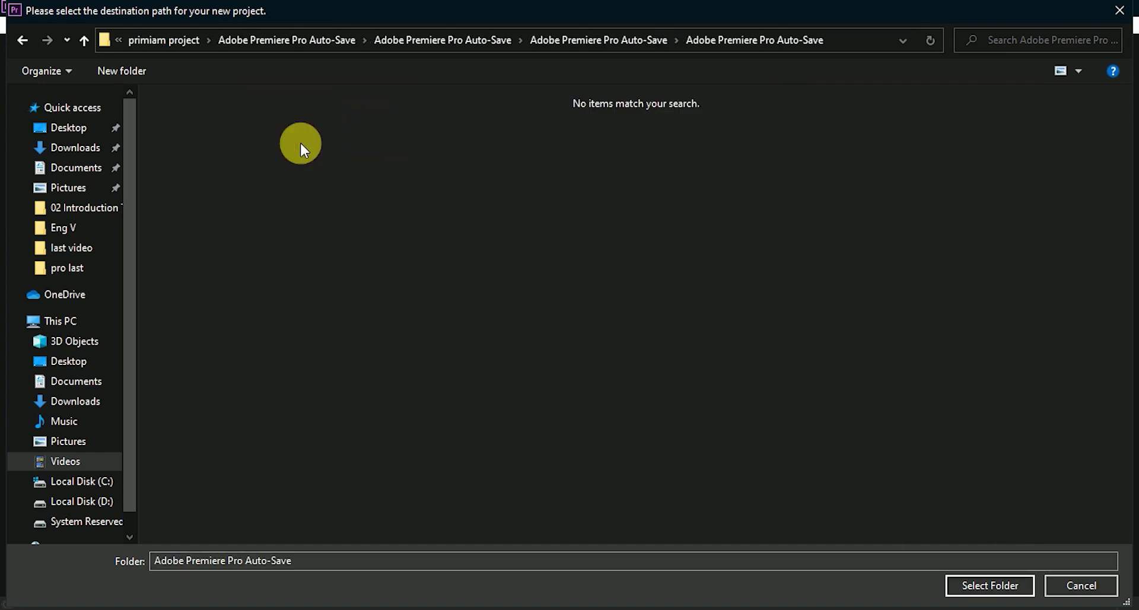
{"action": "left_click", "coordinate": [993, 585]}
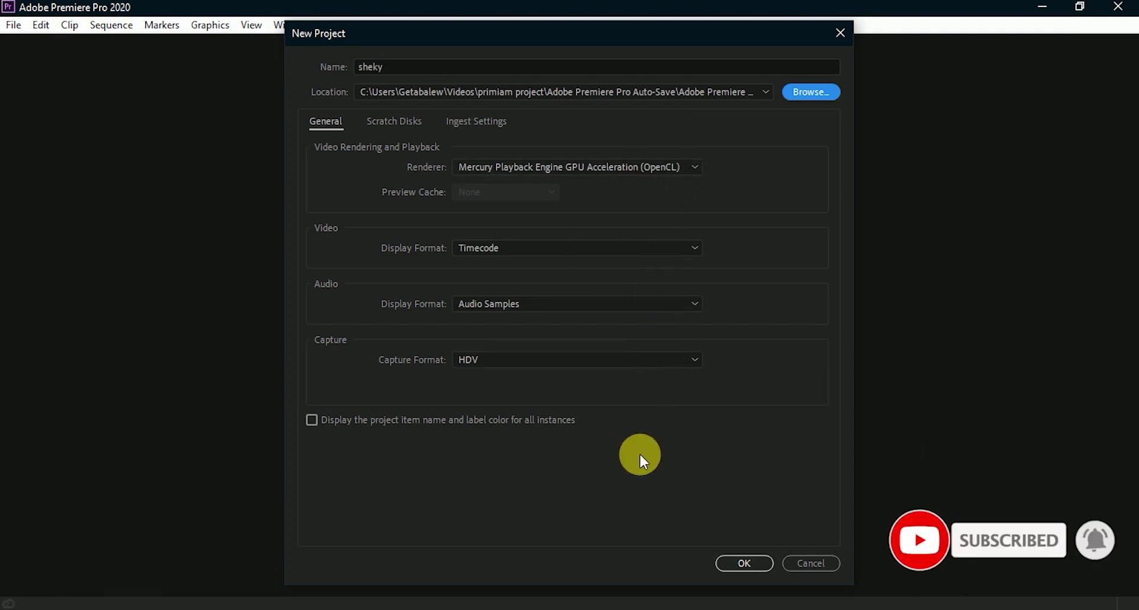
{"action": "left_click", "coordinate": [745, 561]}
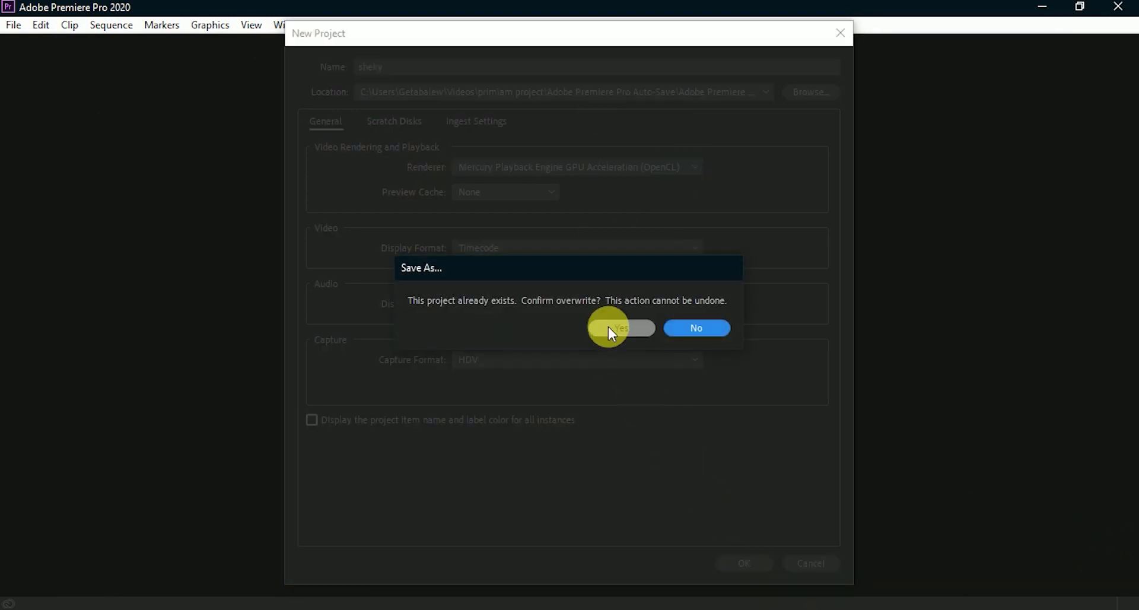
{"action": "left_click", "coordinate": [609, 328]}
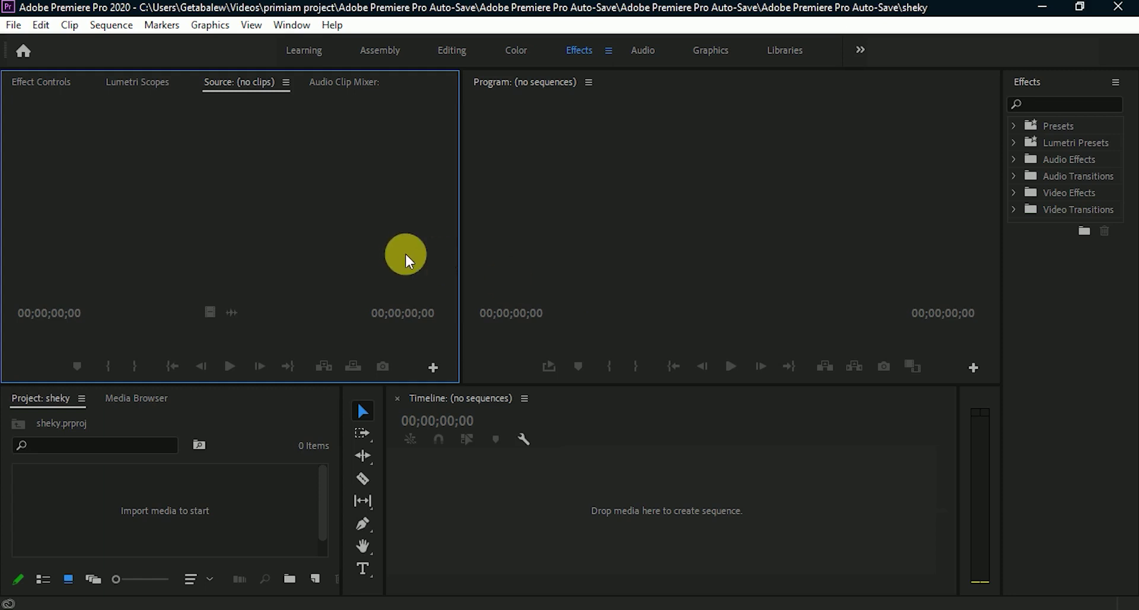
- Narrow the source monitor and import the Bride and Groom - Shaky fix video from the Desktop
{"action": "left_click_drag", "start_coordinate": [466, 256], "coordinate": [408, 243]}
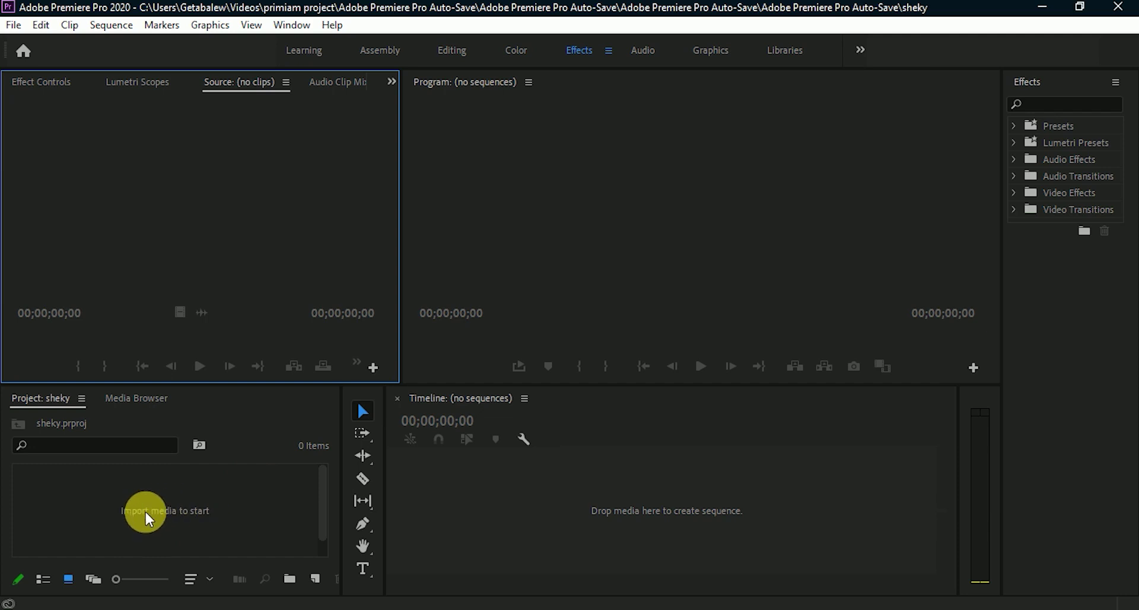
{"action": "left_click", "coordinate": [177, 513]}
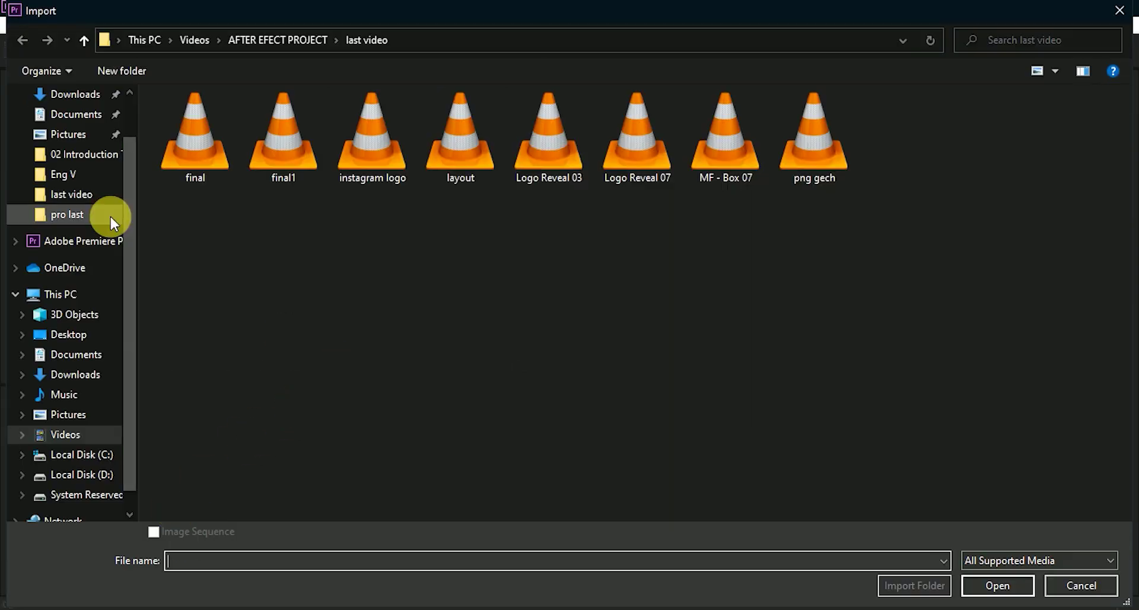
{"action": "left_click", "coordinate": [88, 93]}
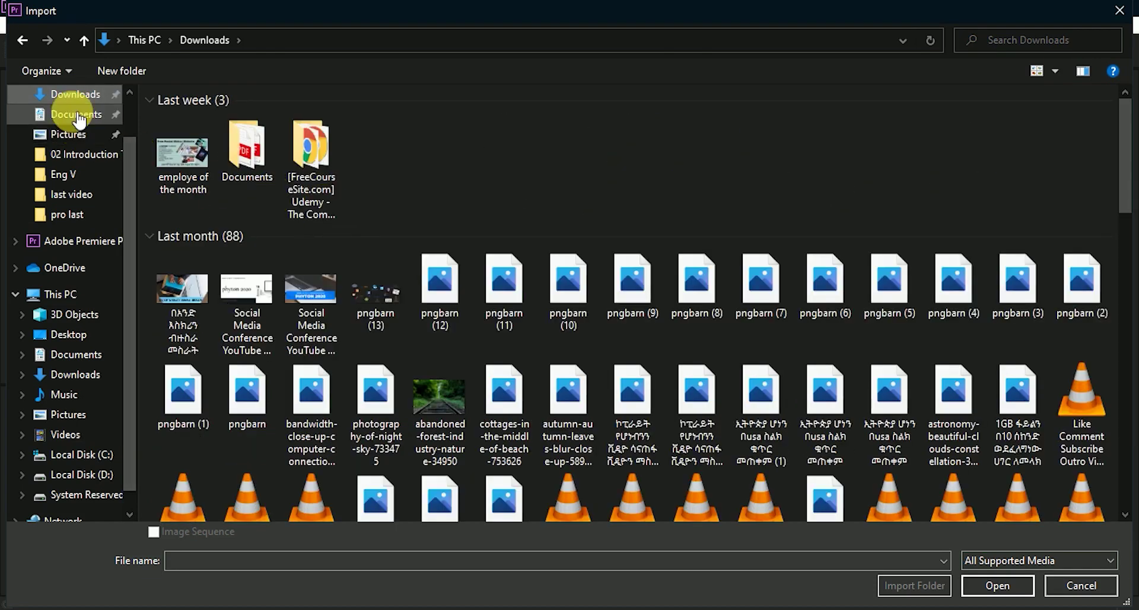
{"action": "left_click_drag", "start_coordinate": [132, 166], "coordinate": [127, 69]}
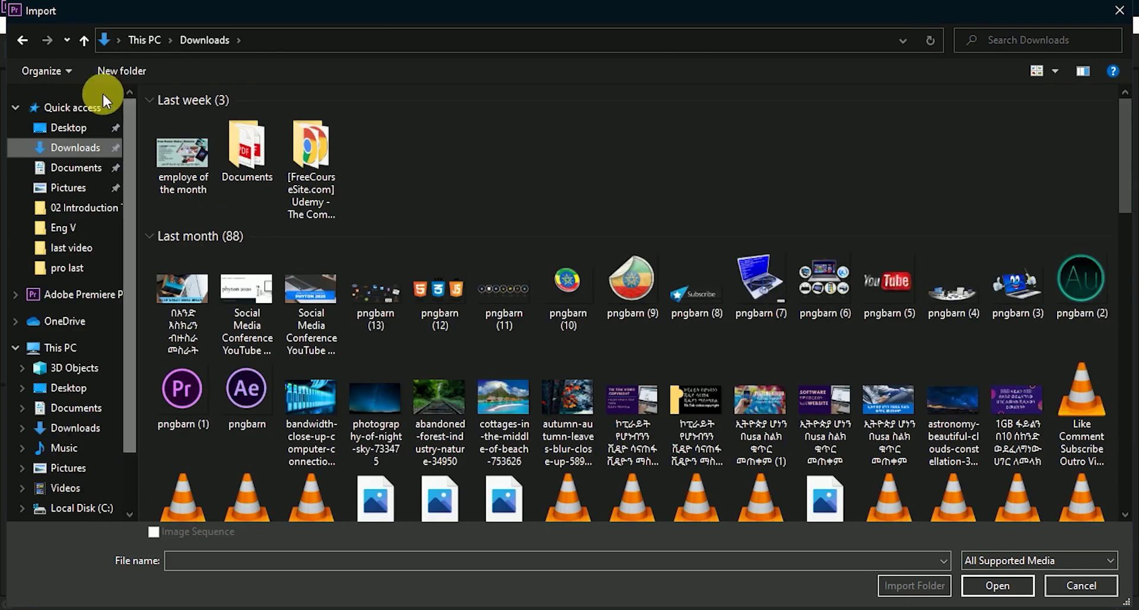
{"action": "left_click", "coordinate": [73, 129]}
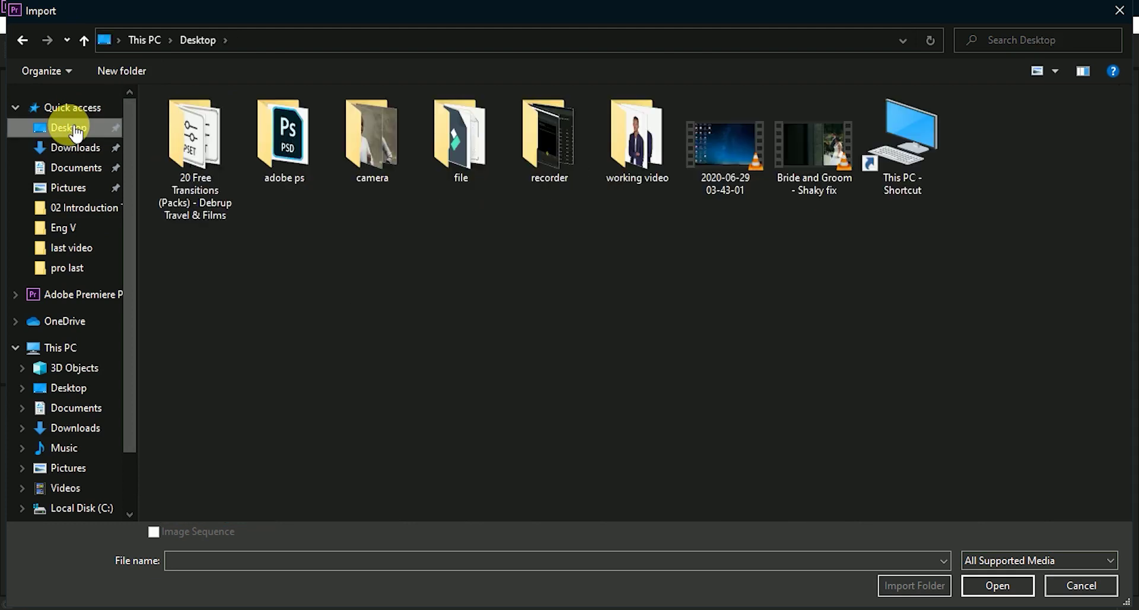
{"action": "left_click", "coordinate": [790, 151]}
{"action": "left_click", "coordinate": [989, 582]}
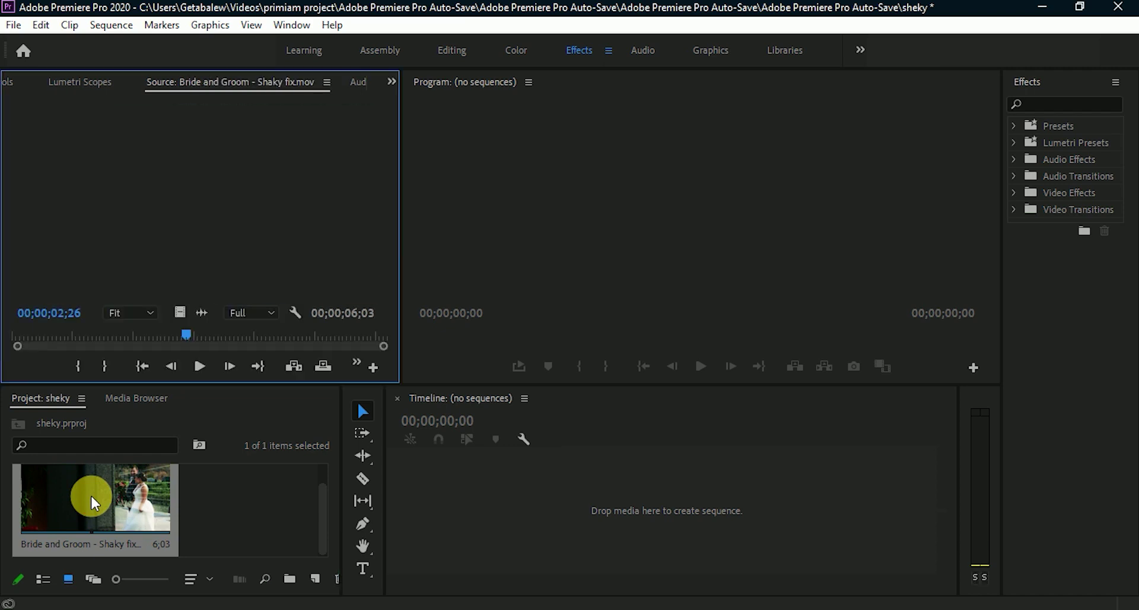
- Open the imported Bride and Groom clip in the source monitor and play it through to examine the camera shake
{"action": "double_click", "coordinate": [93, 503]}
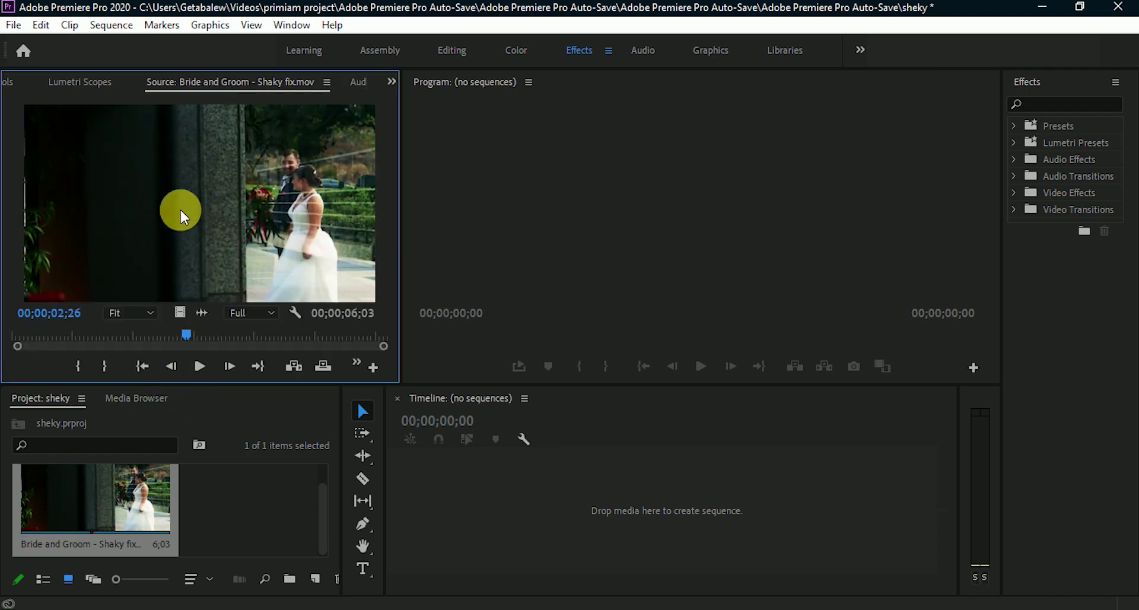
{"action": "left_click", "coordinate": [201, 365]}
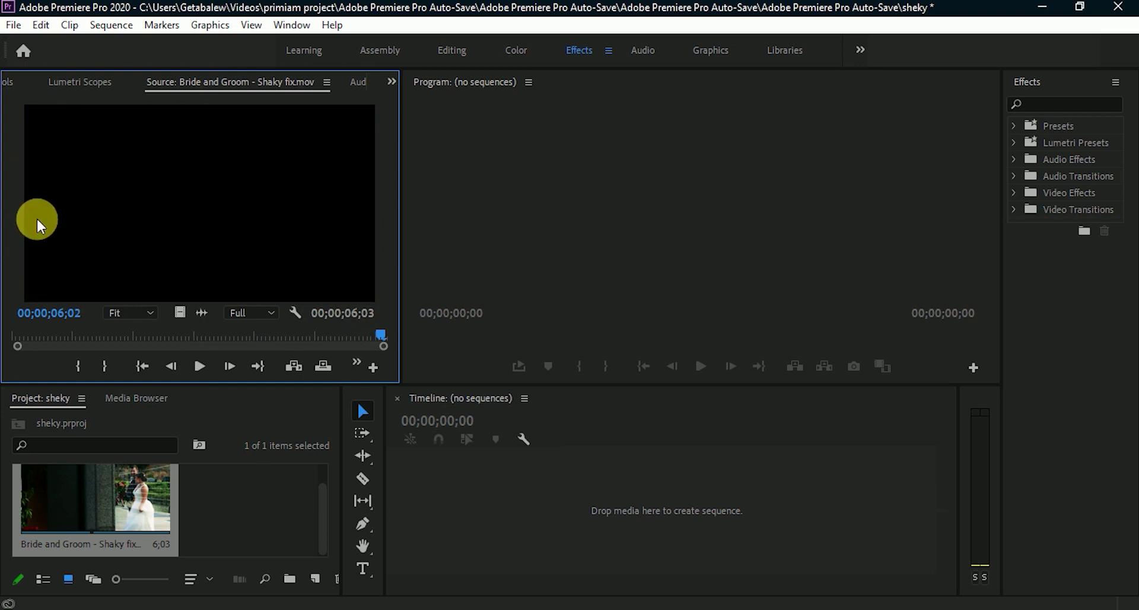
{"action": "left_click", "coordinate": [198, 366]}
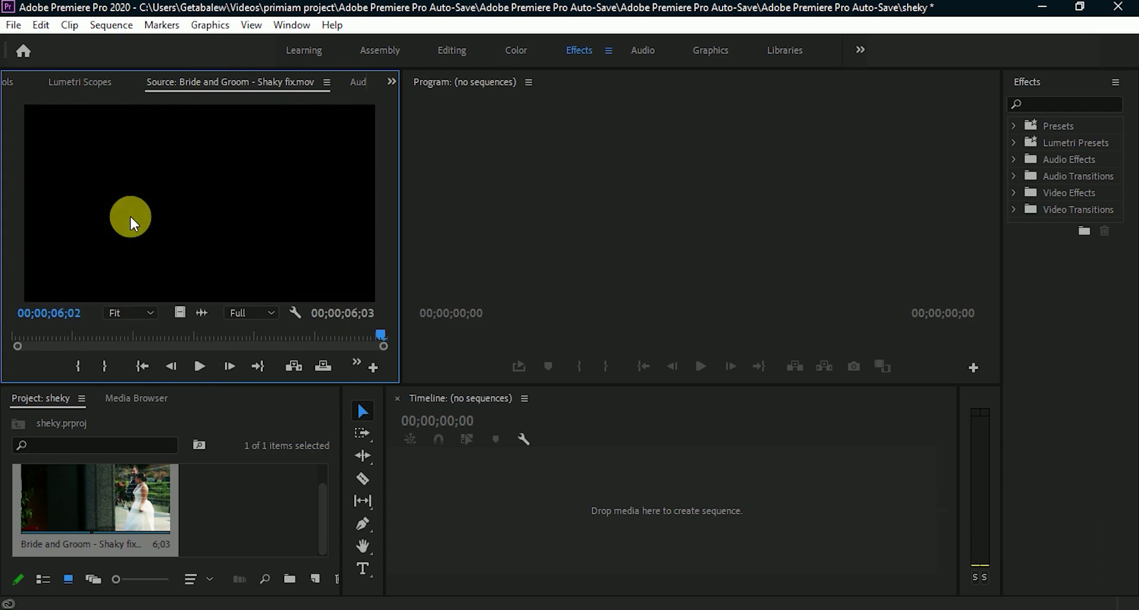
{"action": "left_click", "coordinate": [200, 367]}
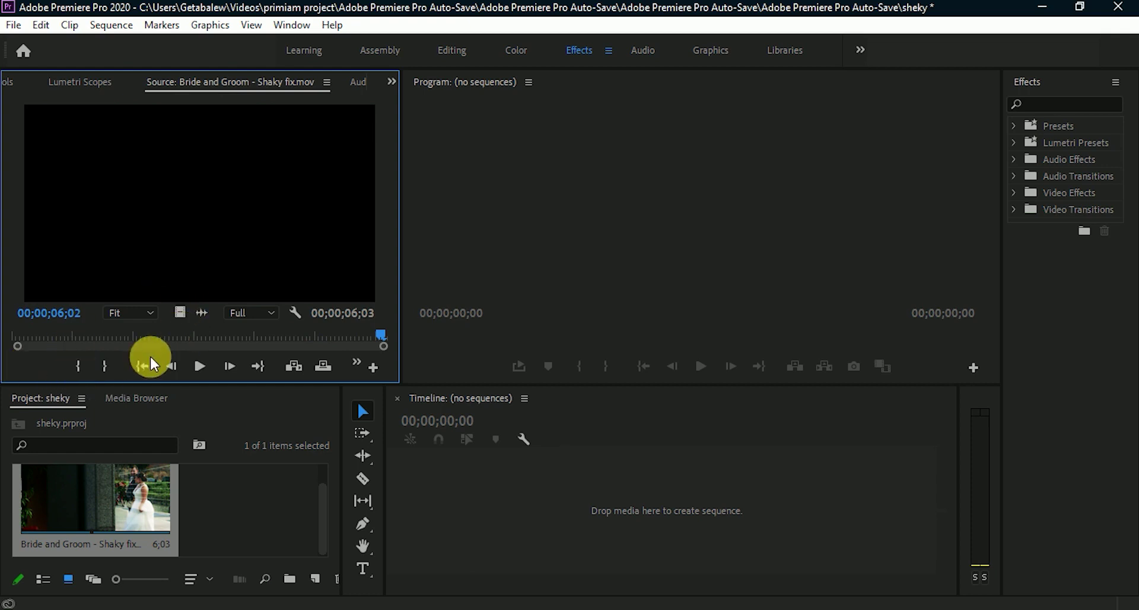
{"action": "left_click", "coordinate": [201, 367]}
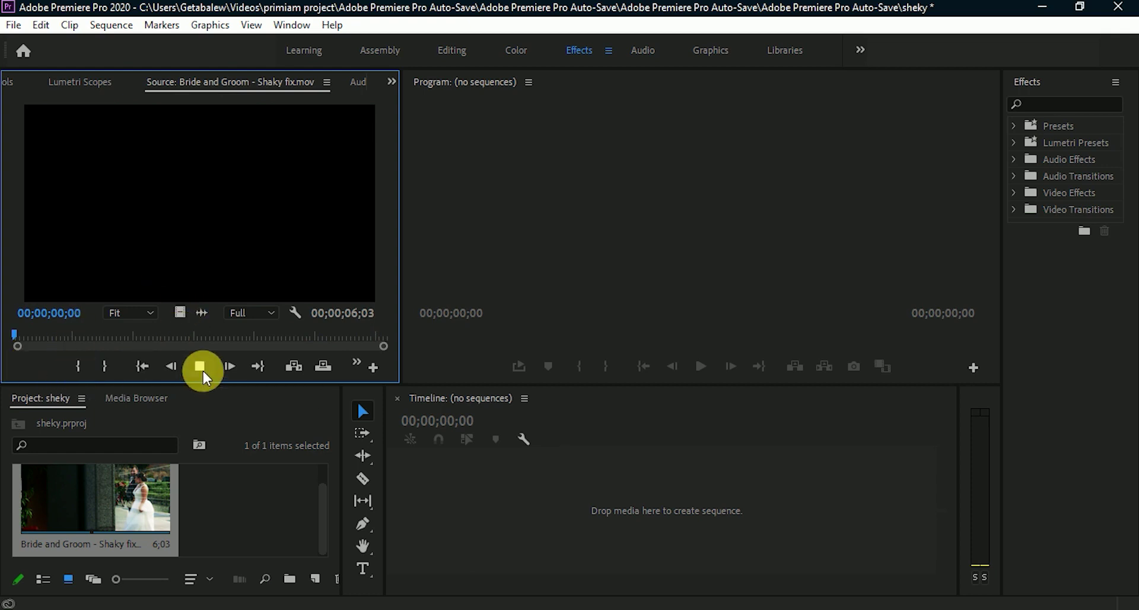
{"action": "left_click", "coordinate": [202, 368]}
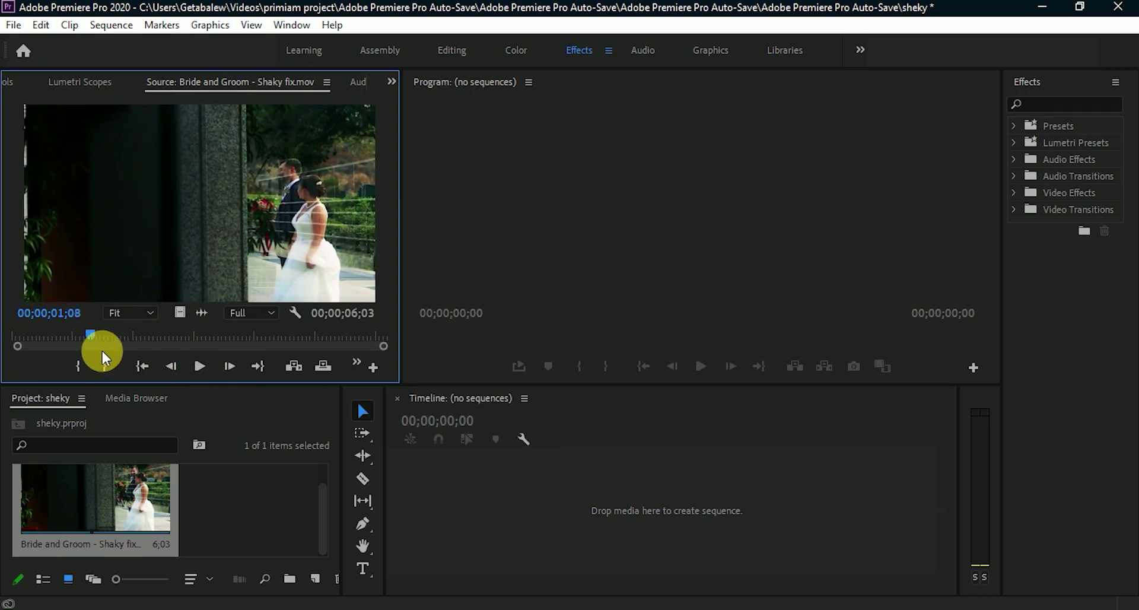
- Try an In point at 00;00;01;08 on the source clip and move it back to the clip's start
{"action": "left_click", "coordinate": [77, 366]}
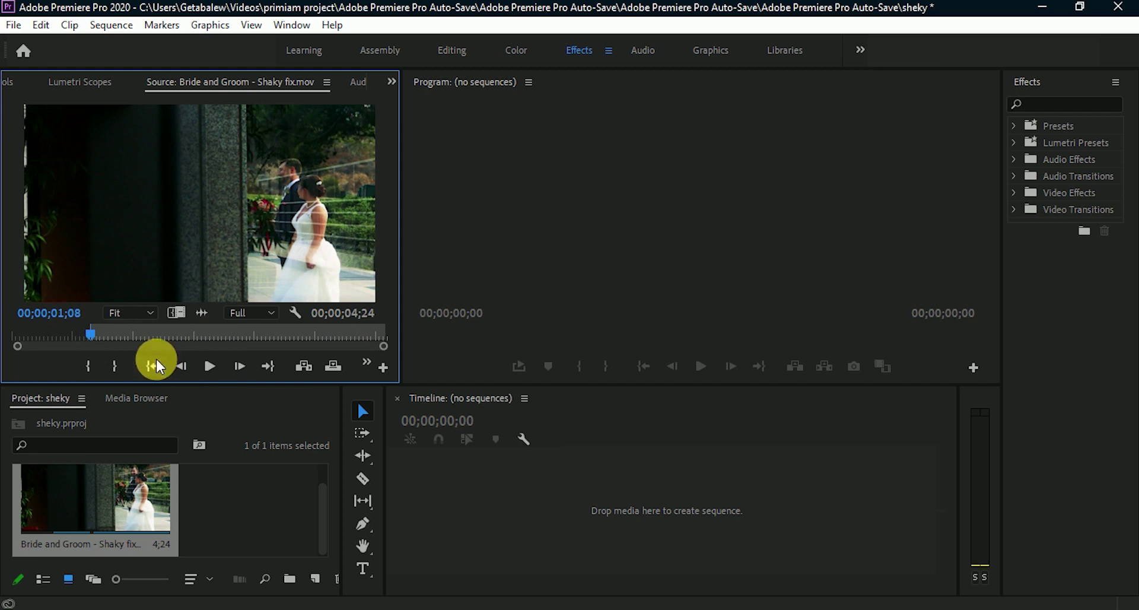
{"action": "left_click_drag", "start_coordinate": [90, 332], "coordinate": [198, 335]}
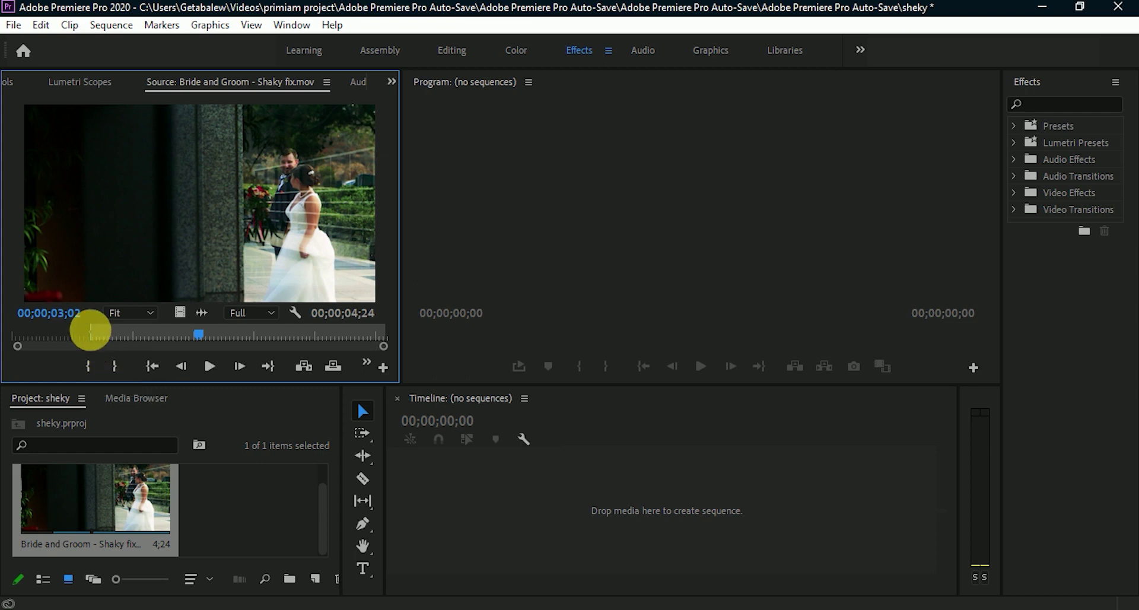
{"action": "left_click_drag", "start_coordinate": [90, 338], "coordinate": [10, 339]}
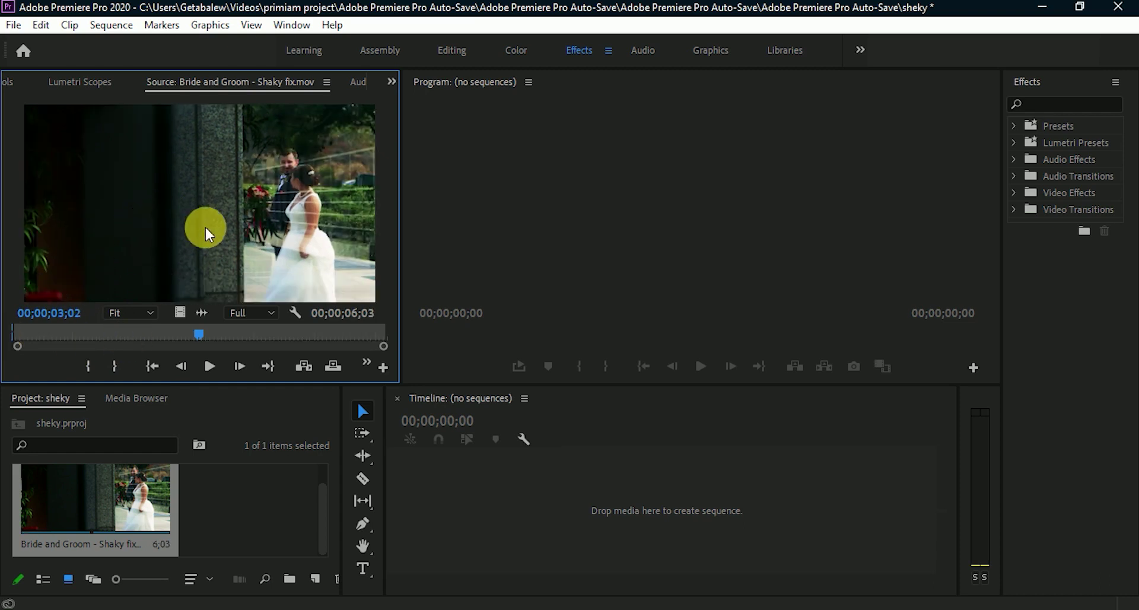
- Create a sequence by placing the source clip in the empty timeline and play it back
{"action": "left_click_drag", "start_coordinate": [176, 193], "coordinate": [537, 502]}
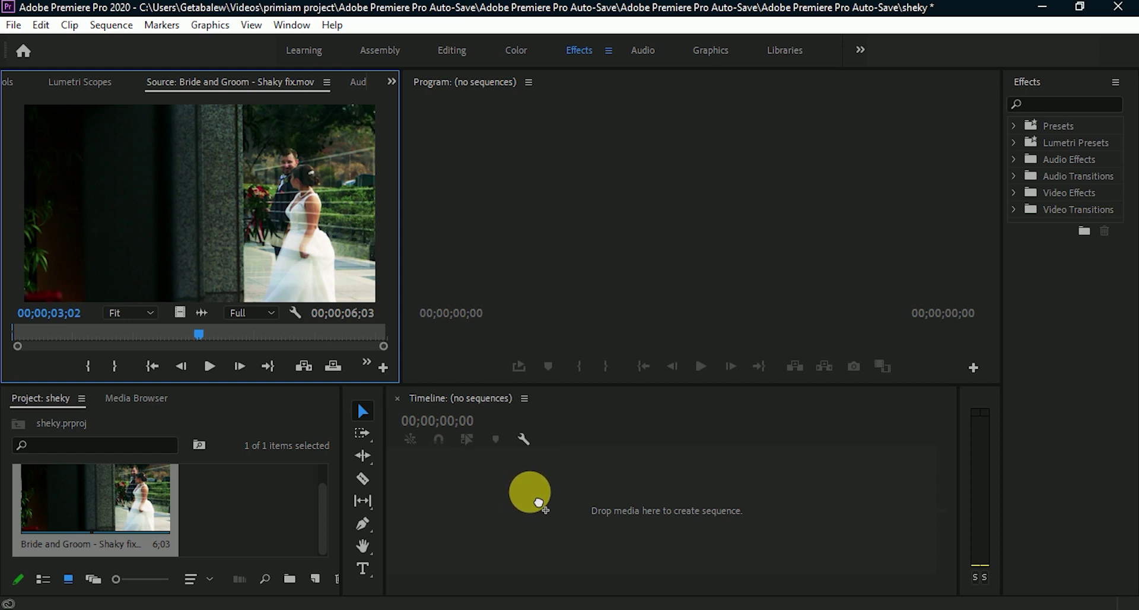
{"action": "left_click_drag", "start_coordinate": [538, 502], "coordinate": [495, 510]}
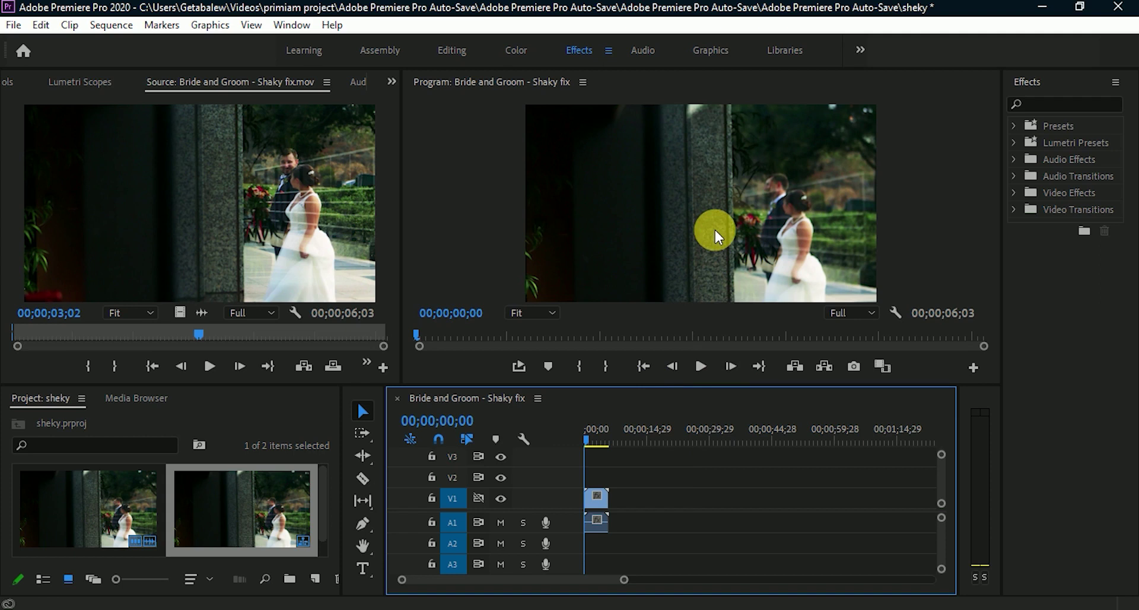
{"action": "left_click", "coordinate": [701, 366]}
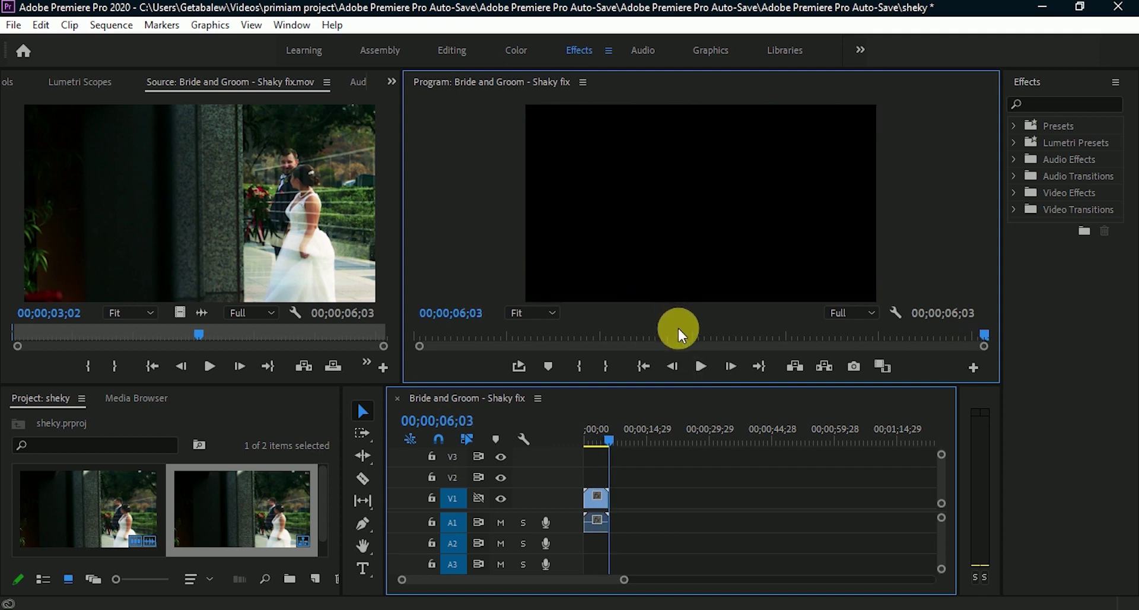
{"action": "left_click", "coordinate": [697, 363]}
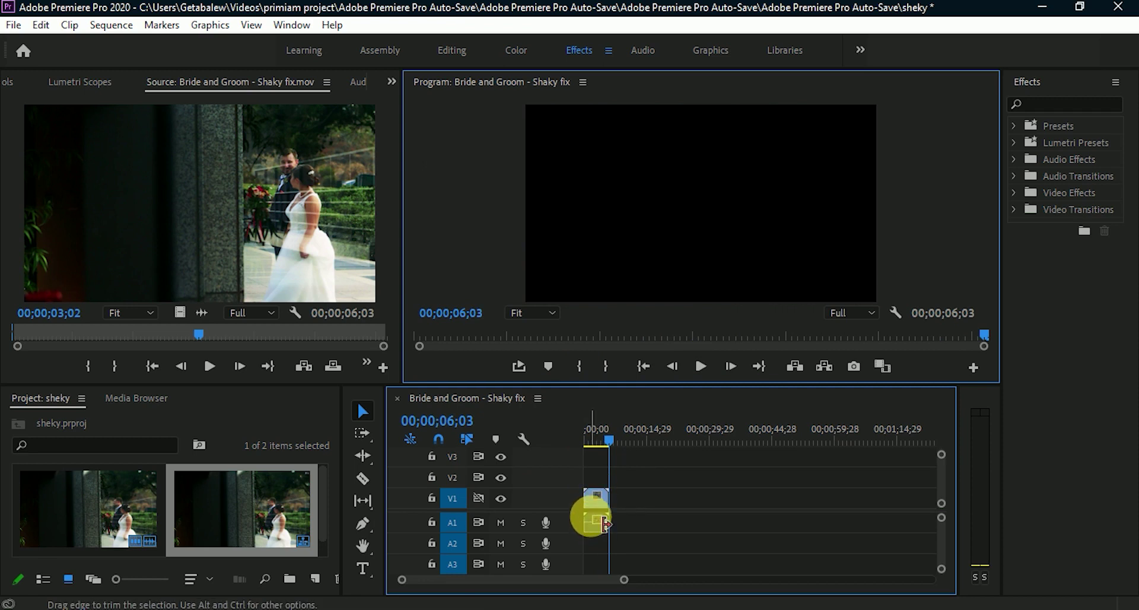
- Shift the clip later in the timeline and bring both it and the playhead back to the sequence start
{"action": "left_click_drag", "start_coordinate": [595, 512], "coordinate": [633, 509]}
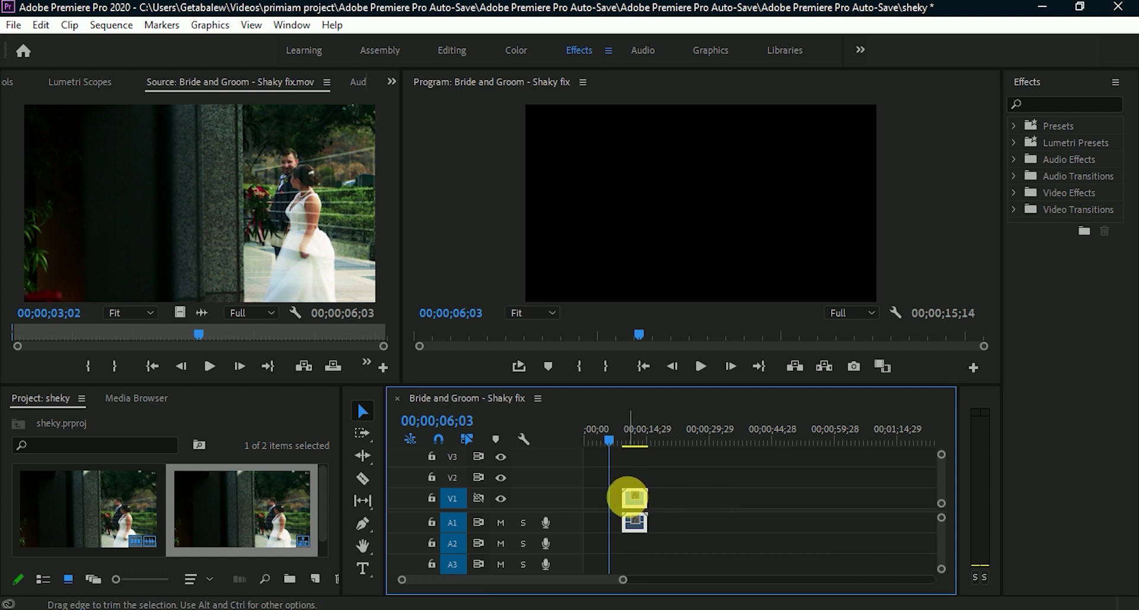
{"action": "left_click_drag", "start_coordinate": [632, 504], "coordinate": [557, 482]}
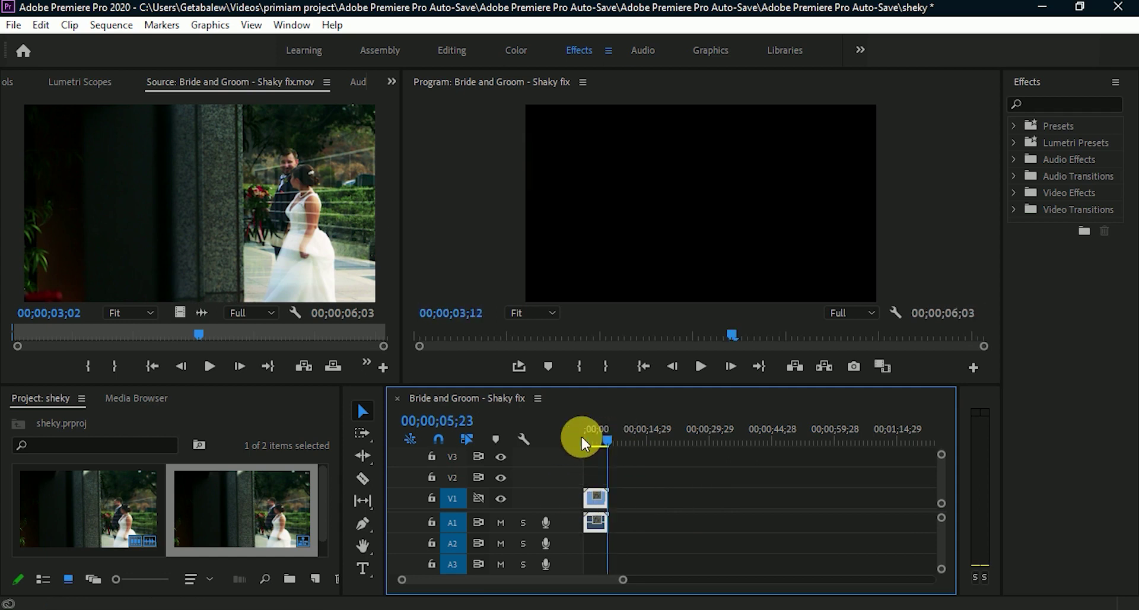
{"action": "key", "text": "Home"}
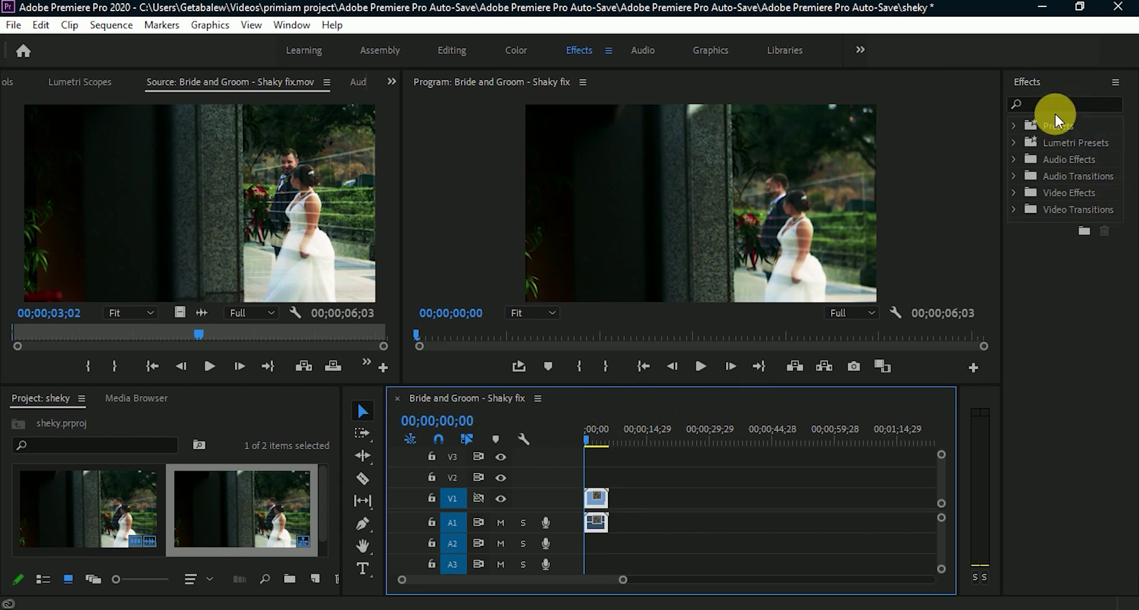
- Search the effects for "warp" and apply Warp Stabilizer to the Bride and Groom clip on track V1
{"action": "left_click", "coordinate": [291, 26]}
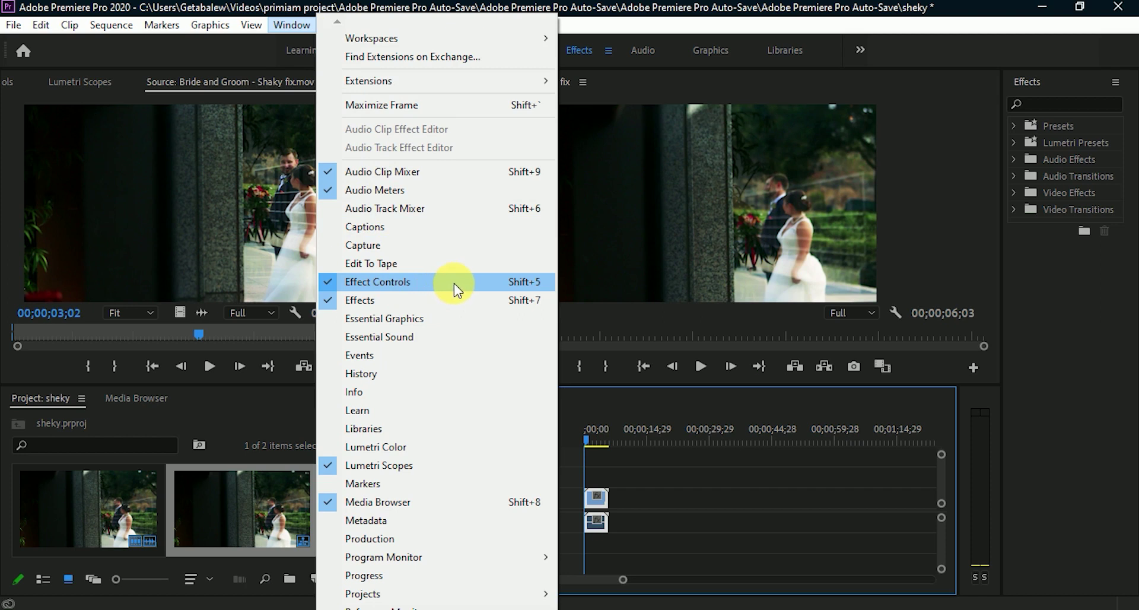
{"action": "left_click", "coordinate": [1063, 264]}
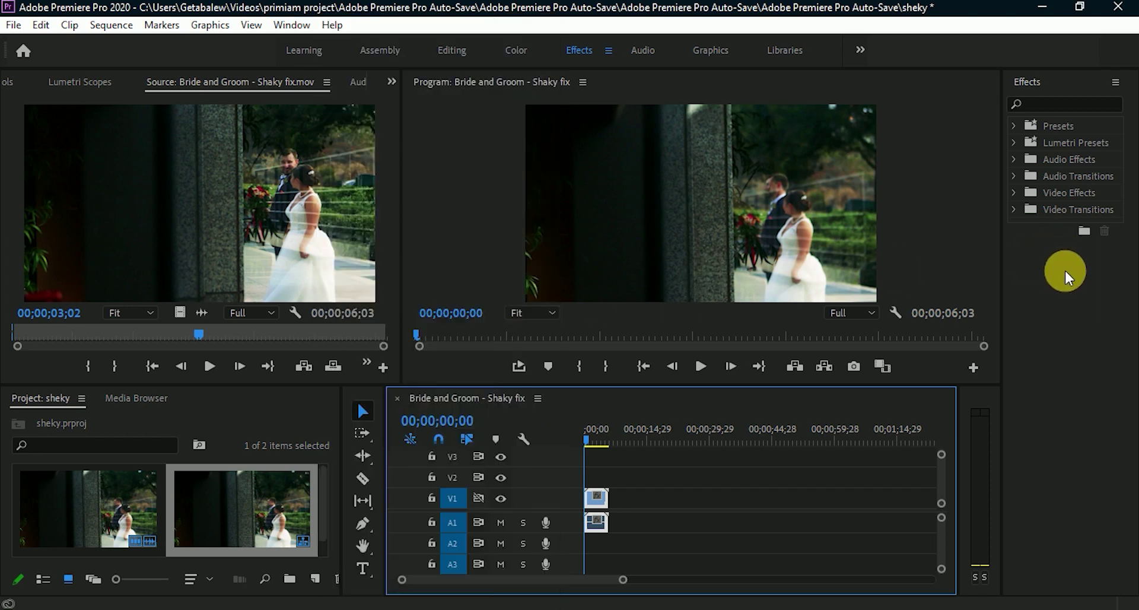
{"action": "left_click", "coordinate": [1044, 107]}
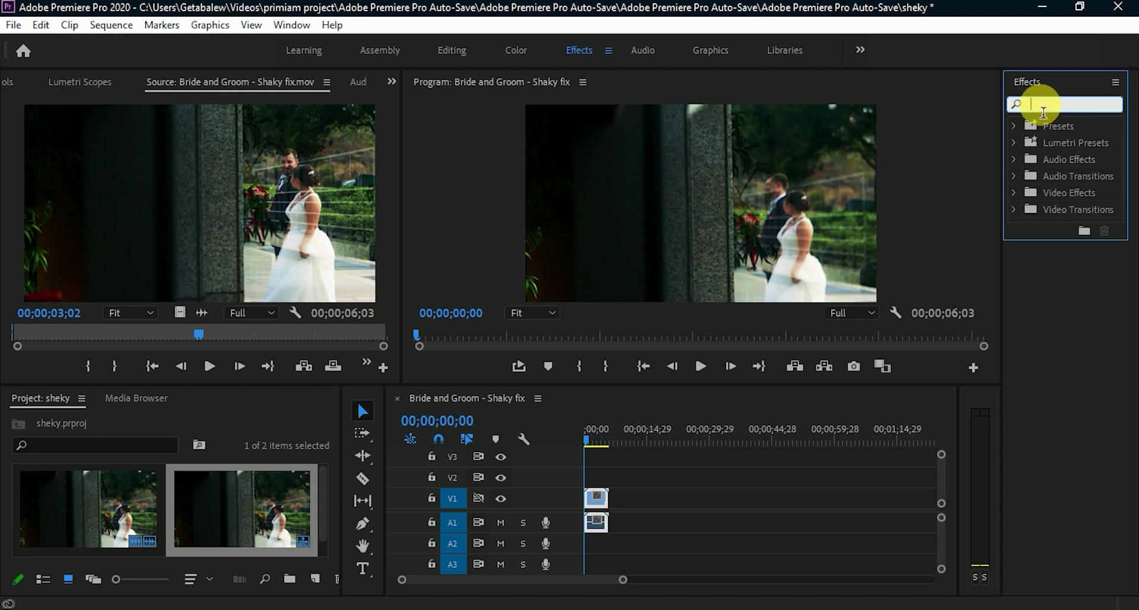
{"action": "type", "text": "warp"}
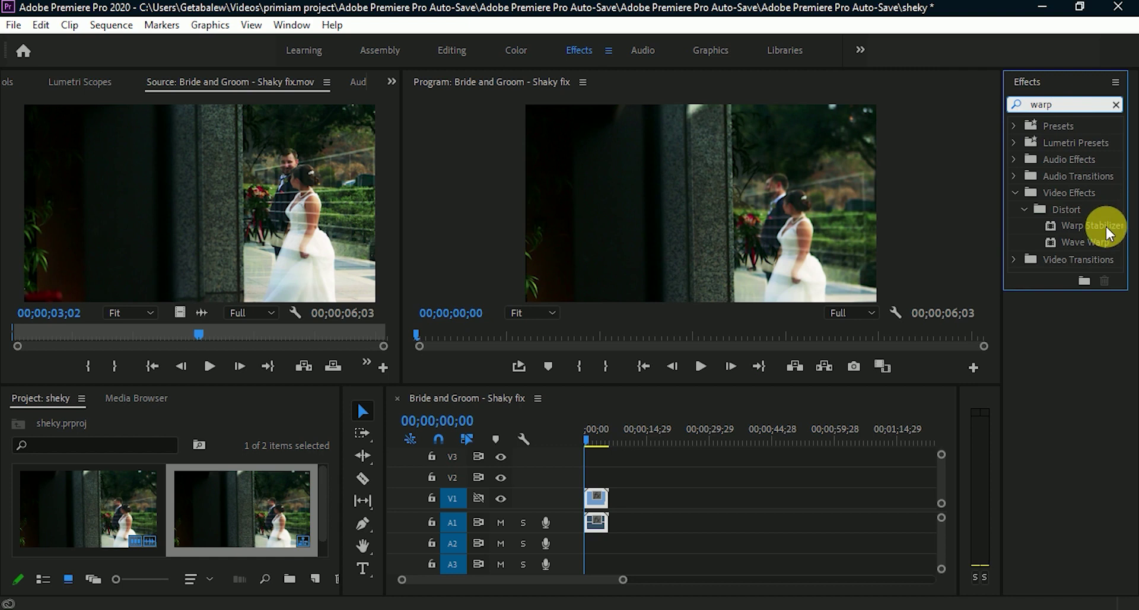
{"action": "left_click_drag", "start_coordinate": [1002, 193], "coordinate": [988, 199]}
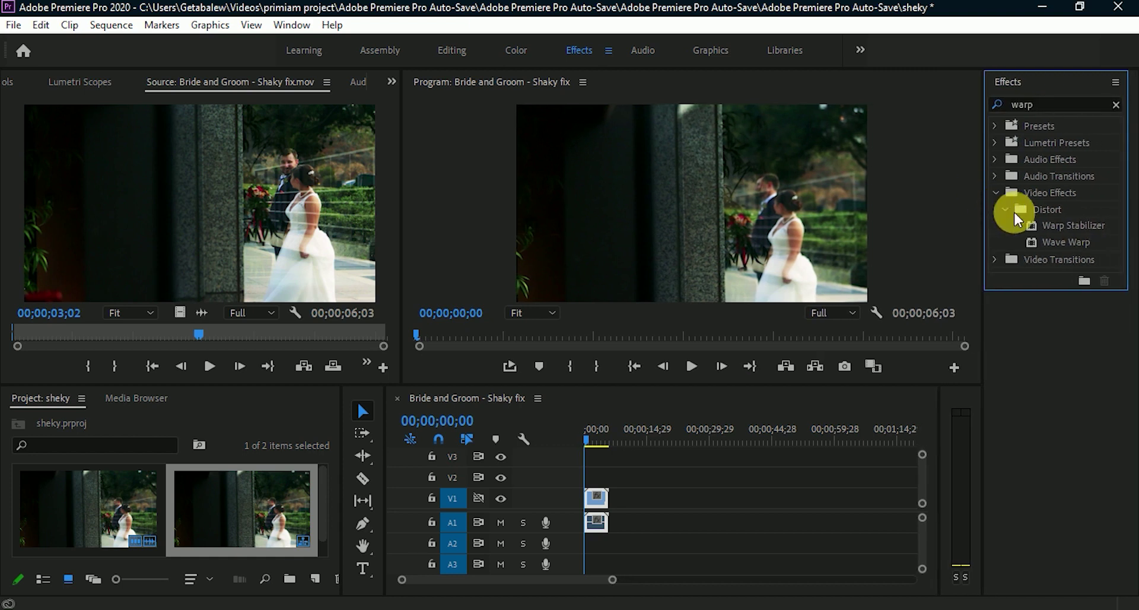
{"action": "left_click", "coordinate": [1051, 225]}
{"action": "left_click_drag", "start_coordinate": [1051, 226], "coordinate": [604, 504]}
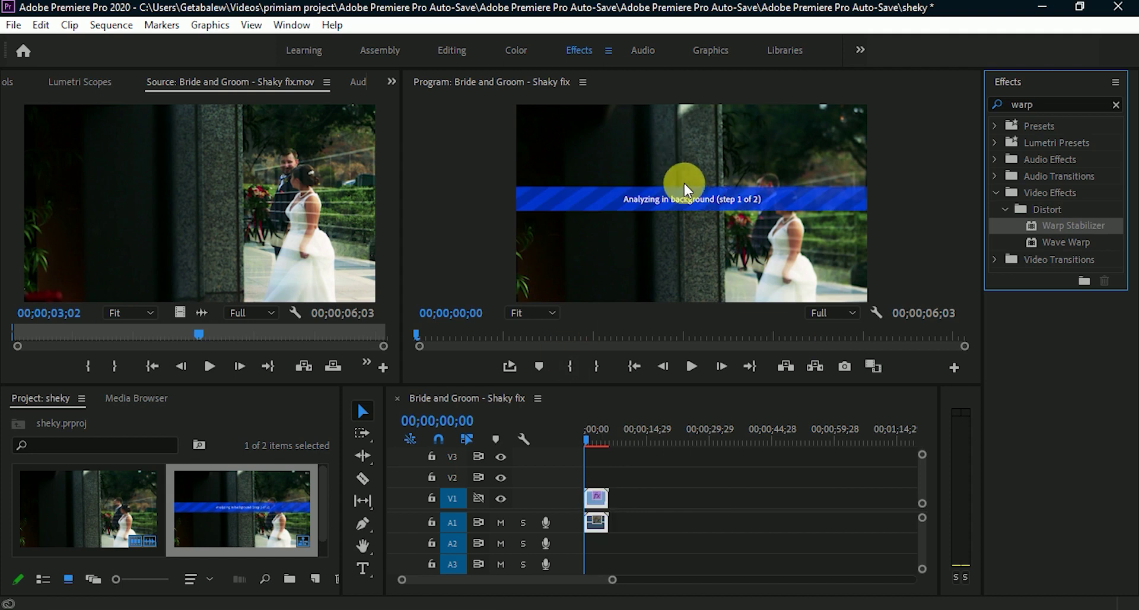
- Show the effect controls of the timeline clip and bring the Warp Stabilizer's Stabilization settings into view
{"action": "left_click", "coordinate": [392, 81]}
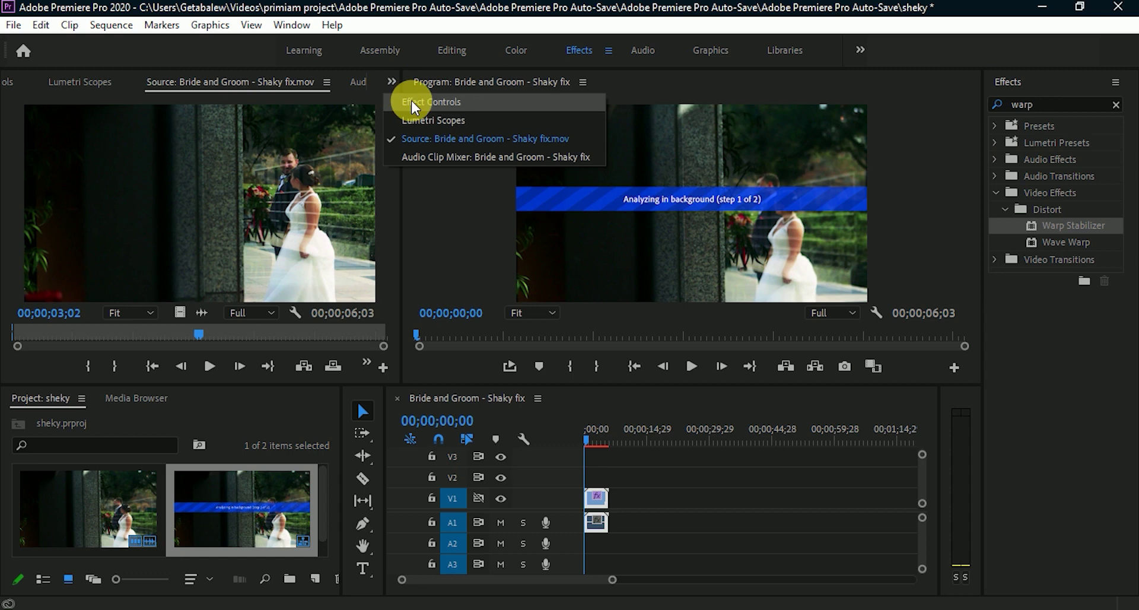
{"action": "left_click", "coordinate": [411, 102]}
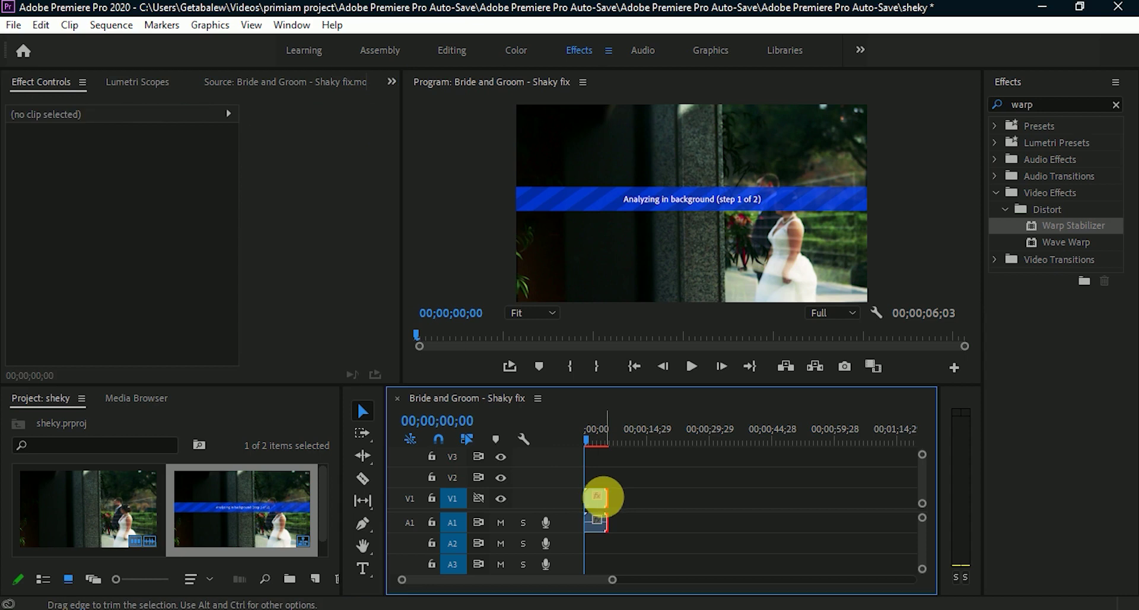
{"action": "left_click", "coordinate": [596, 501]}
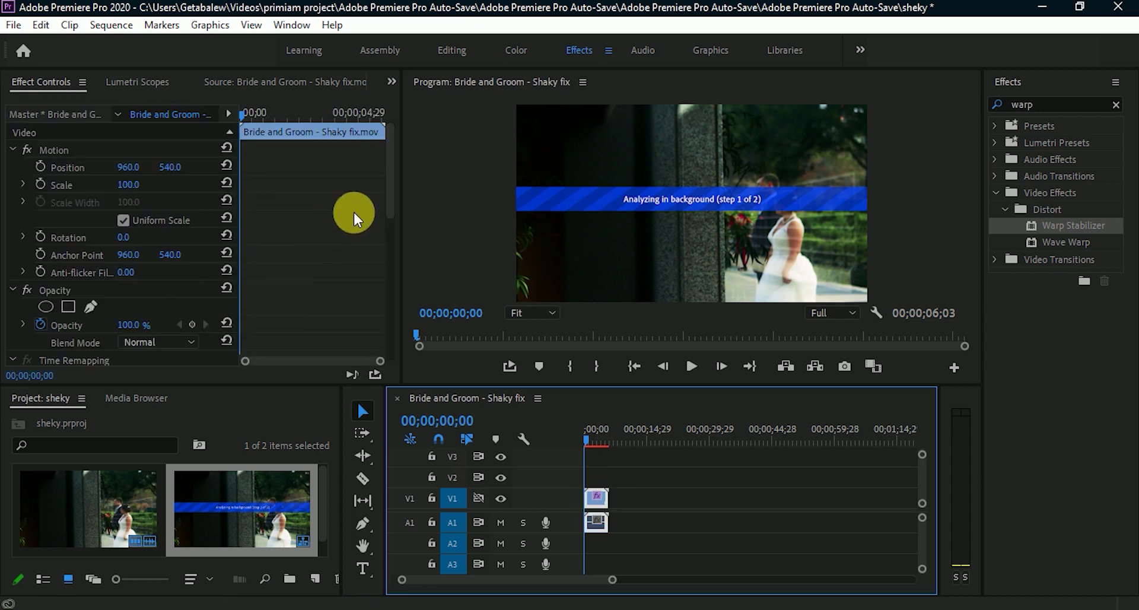
{"action": "left_click", "coordinate": [387, 198]}
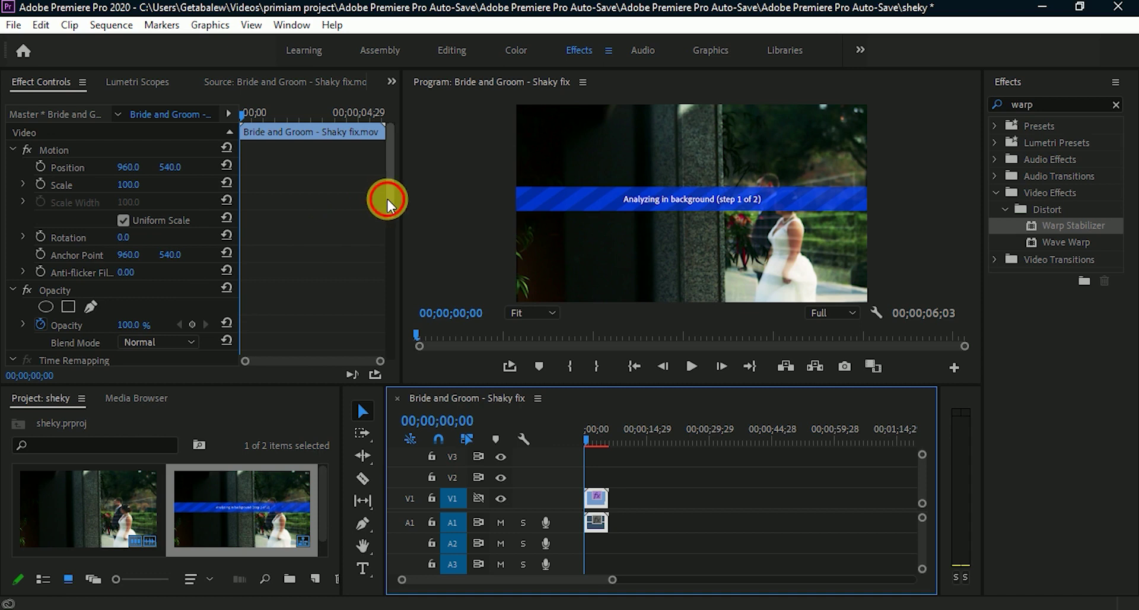
{"action": "scroll", "coordinate": [379, 214], "scroll_direction": "down", "scroll_amount": 2}
{"action": "scroll", "coordinate": [379, 214], "scroll_direction": "down", "scroll_amount": 5}
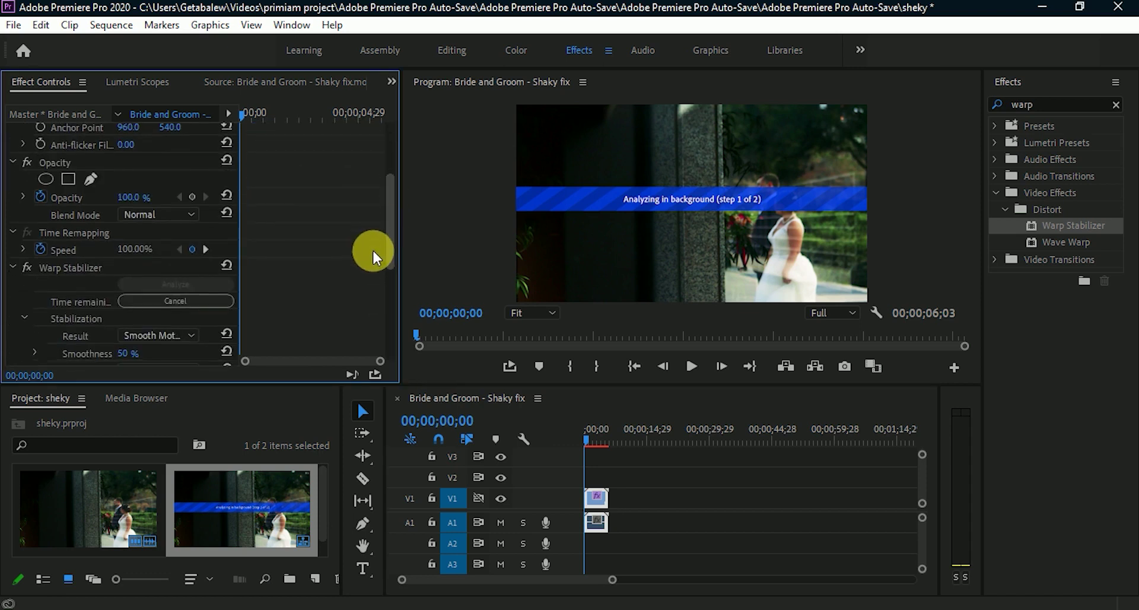
{"action": "scroll", "coordinate": [370, 259], "scroll_direction": "down", "scroll_amount": 1}
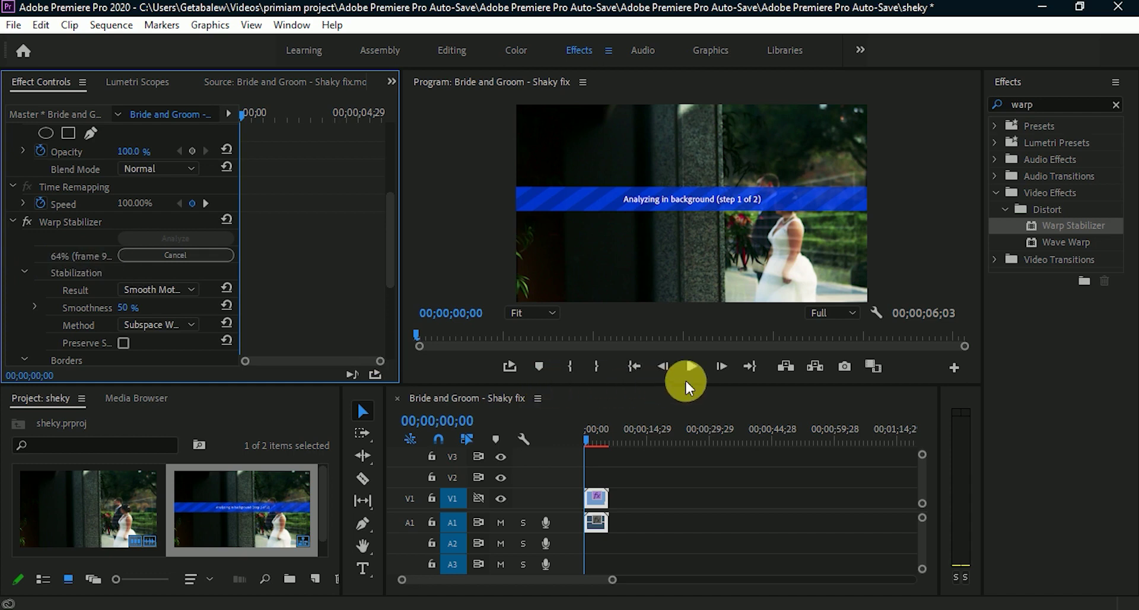
- Play the sequence through and replay it to examine the stabilized footage with the Smooth Motion result
{"action": "left_click", "coordinate": [693, 364]}
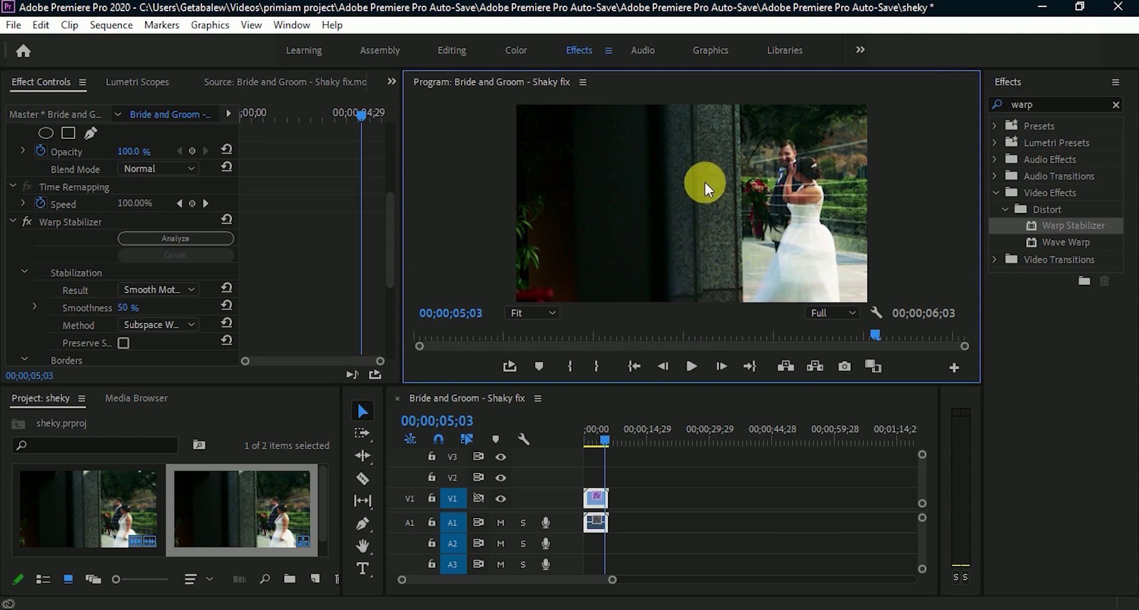
{"action": "left_click", "coordinate": [688, 368]}
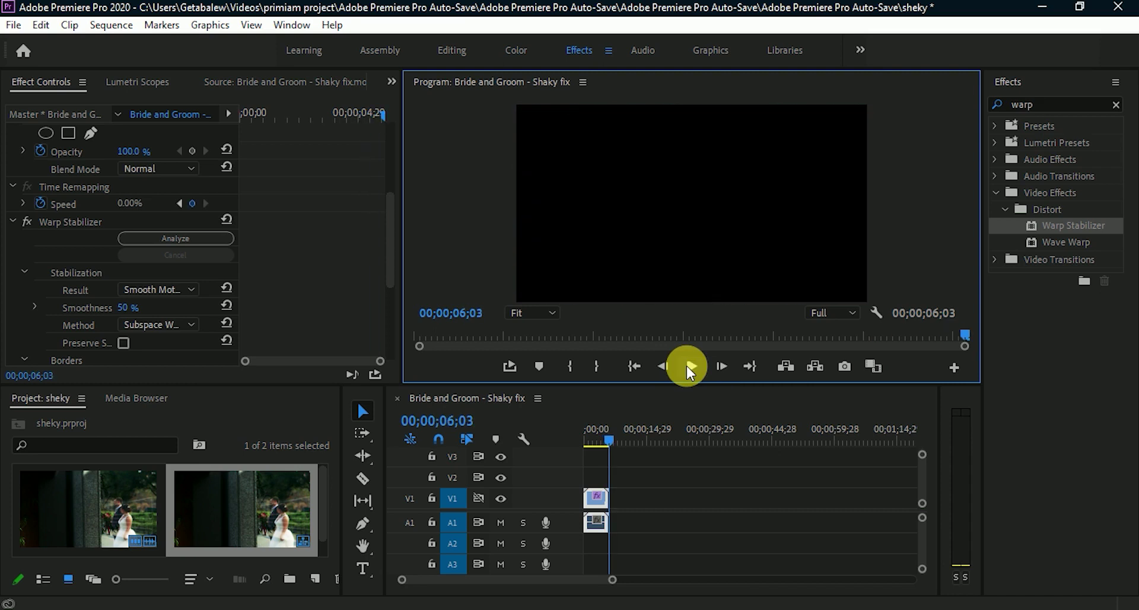
{"action": "left_click", "coordinate": [686, 366]}
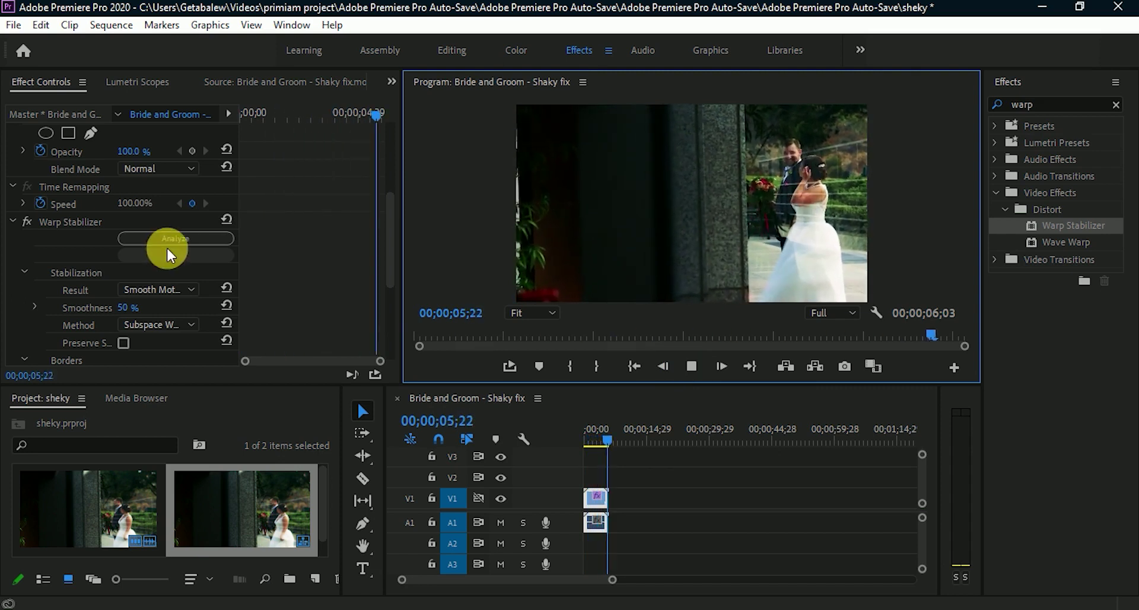
- Compare the Smooth Motion result with the original by playing the sequence with Warp Stabilizer disabled and enabled again
{"action": "left_click", "coordinate": [28, 221]}
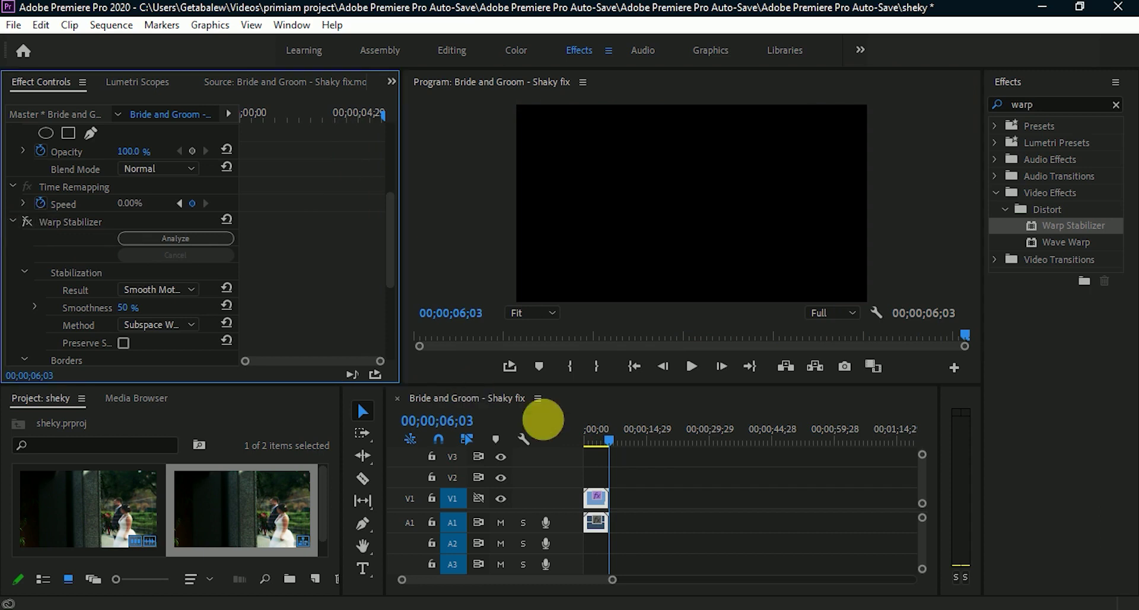
{"action": "left_click", "coordinate": [695, 365]}
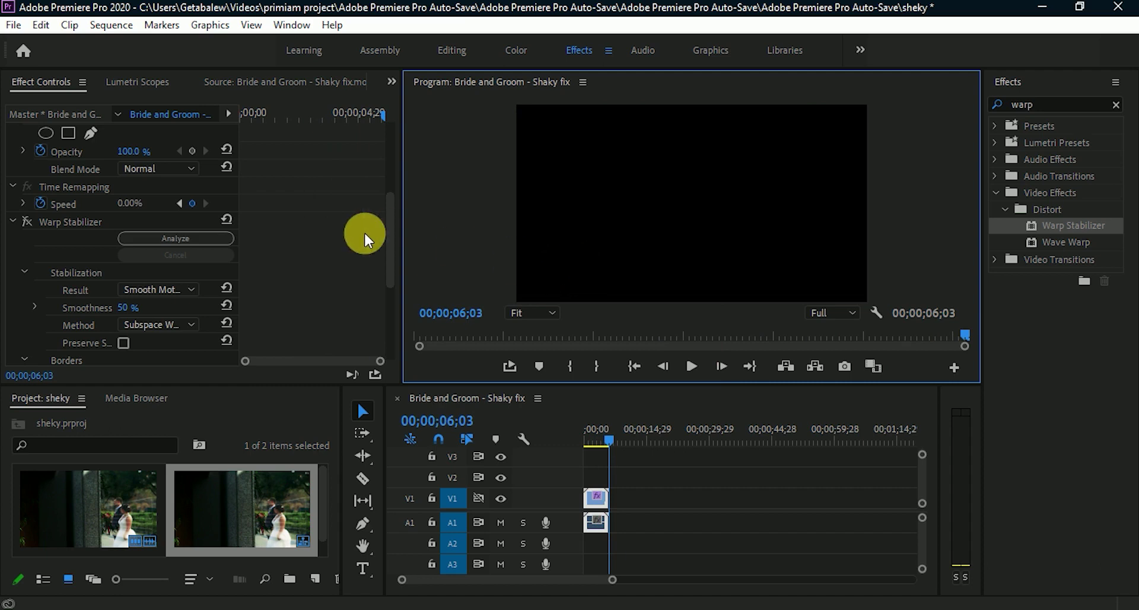
{"action": "left_click", "coordinate": [26, 218]}
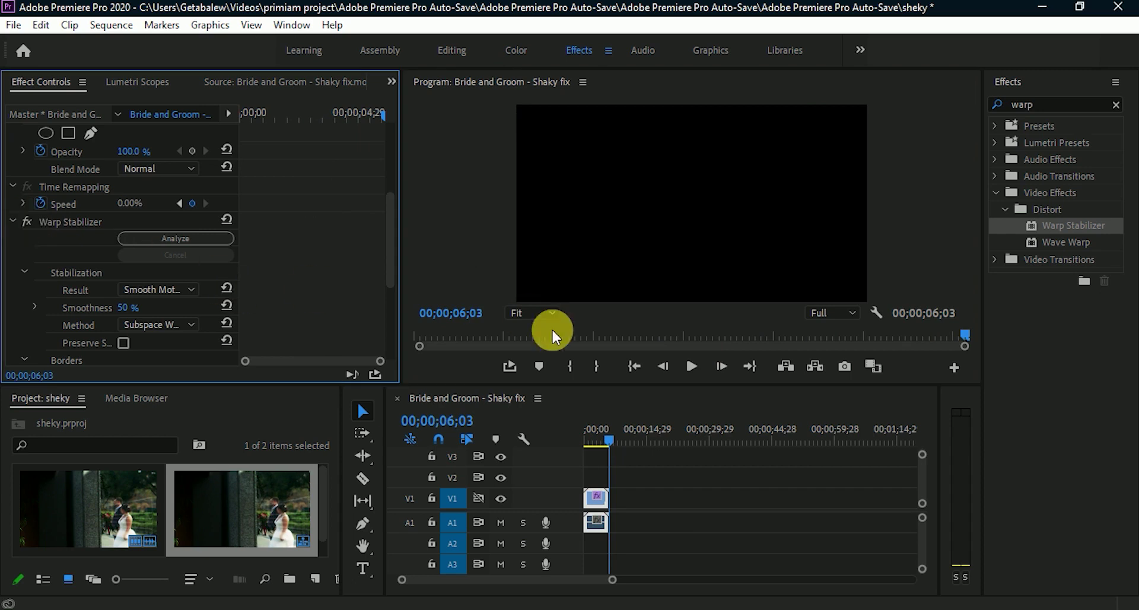
{"action": "left_click", "coordinate": [693, 365]}
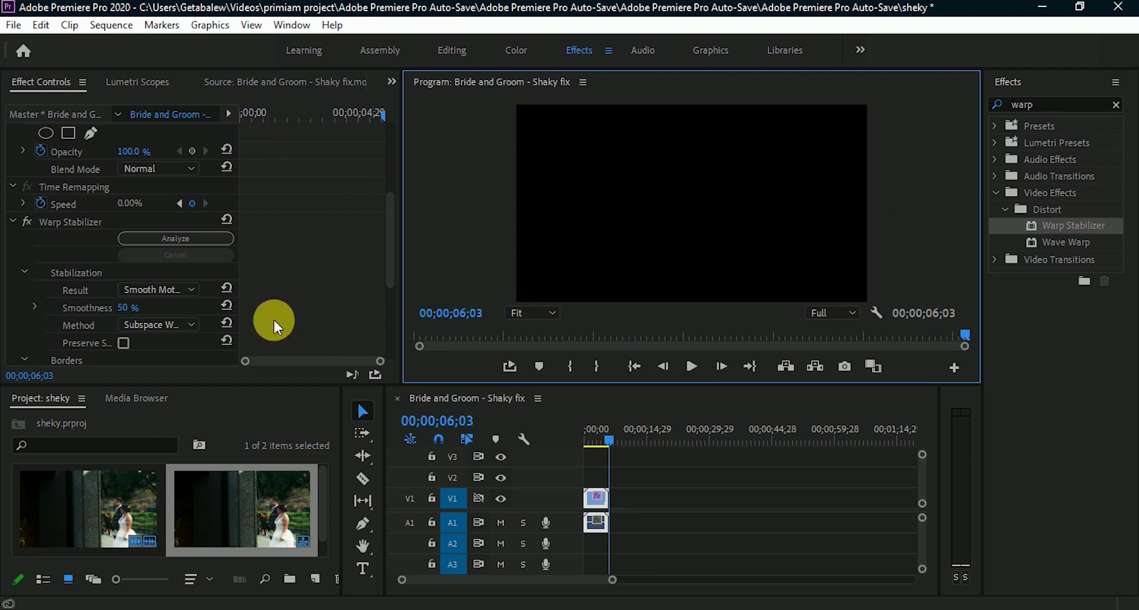
- Set the Warp Stabilizer's Result to No Motion and play the sequence back
{"action": "left_click", "coordinate": [186, 289]}
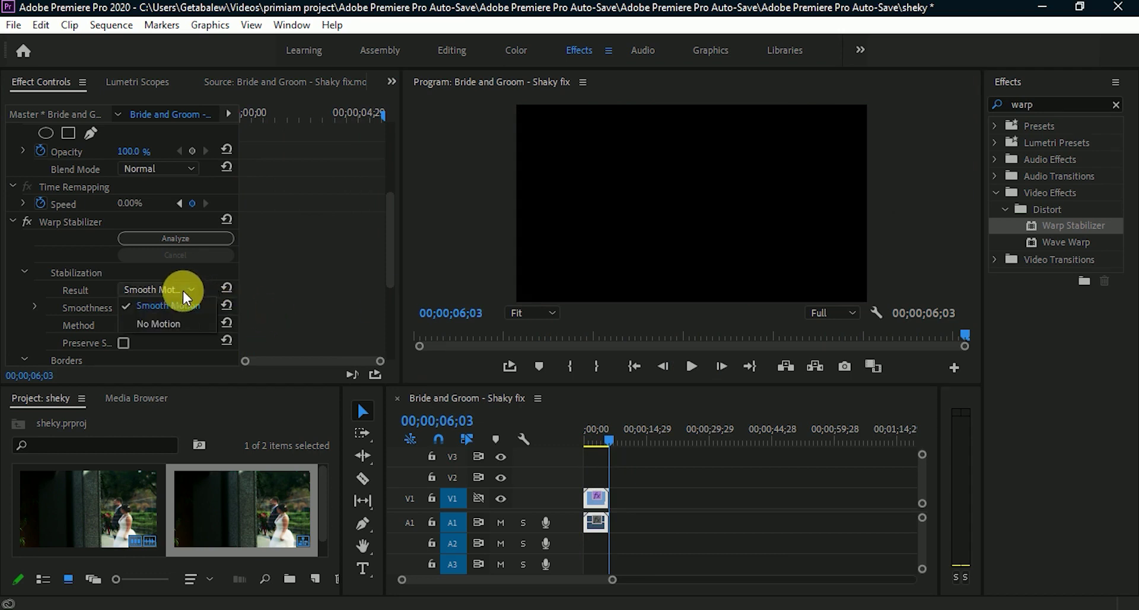
{"action": "left_click", "coordinate": [147, 324]}
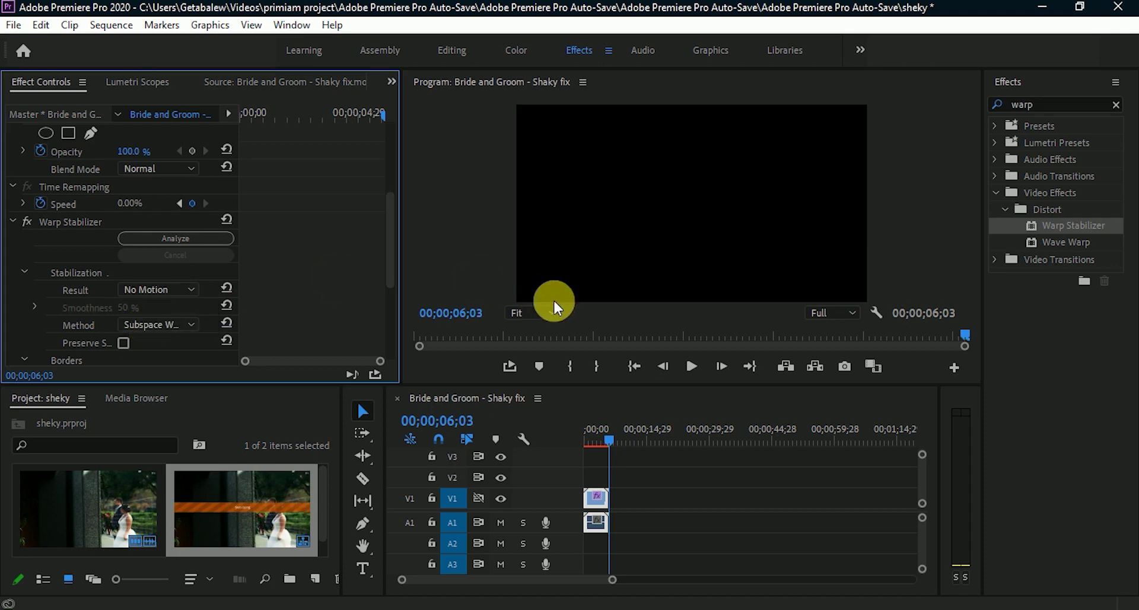
{"action": "left_click", "coordinate": [689, 364]}
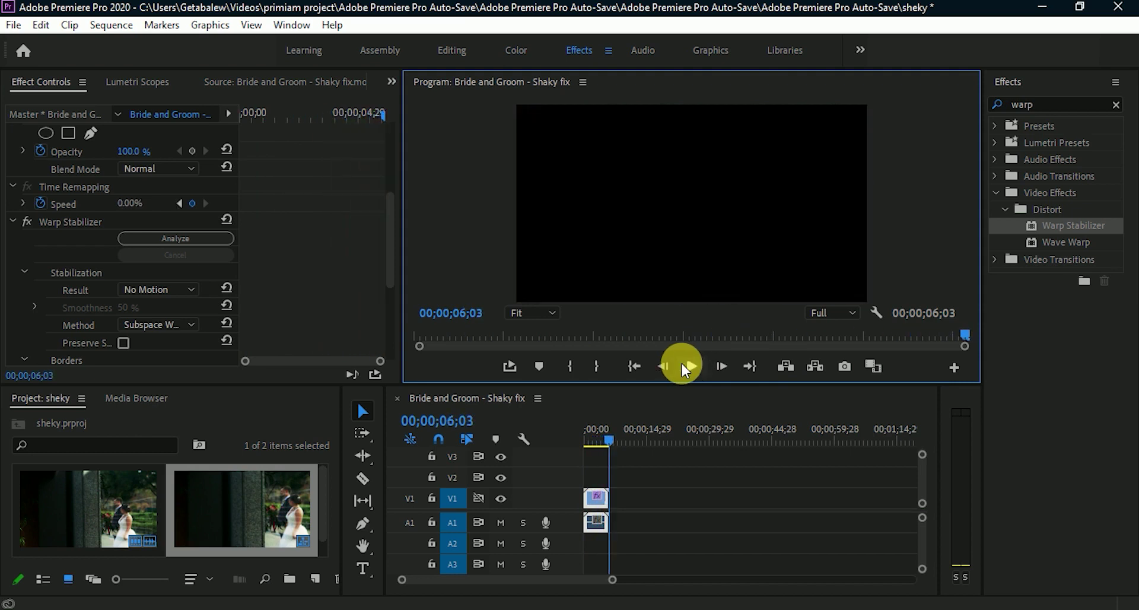
- Compare playback with Warp Stabilizer off and on under No Motion, and replay the stabilized clip from the sequence start
{"action": "left_click", "coordinate": [29, 218]}
{"action": "left_click", "coordinate": [688, 368]}
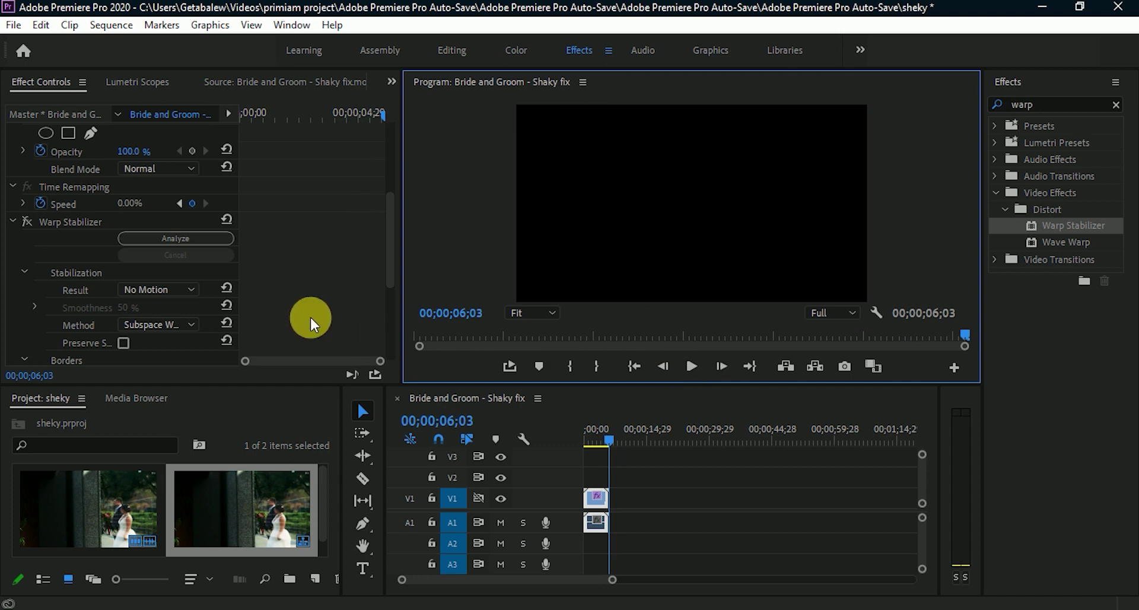
{"action": "left_click", "coordinate": [23, 220]}
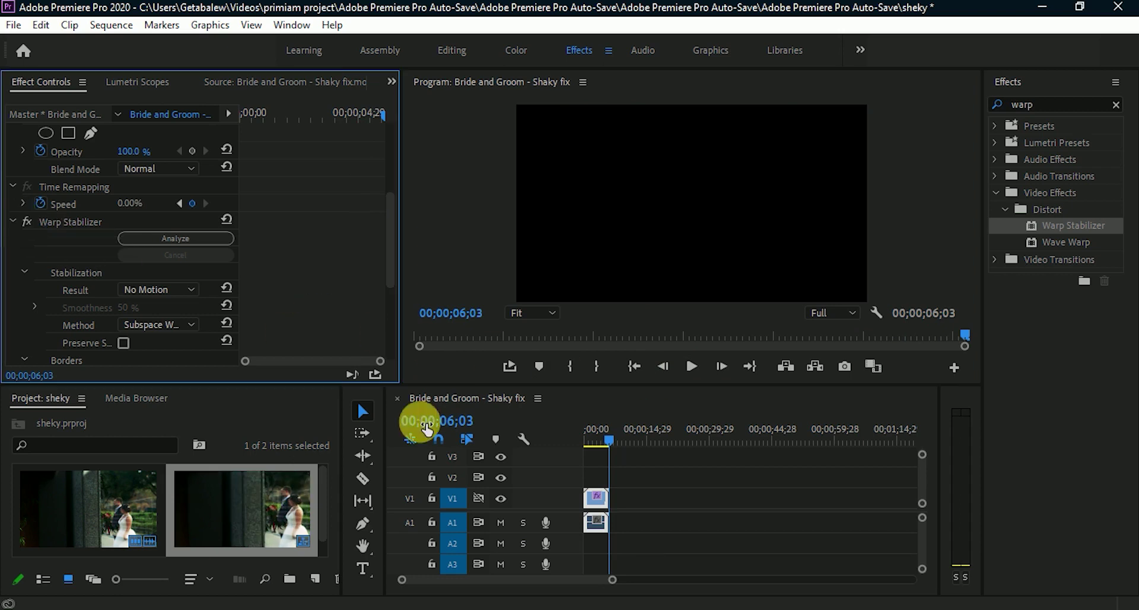
{"action": "left_click", "coordinate": [691, 367]}
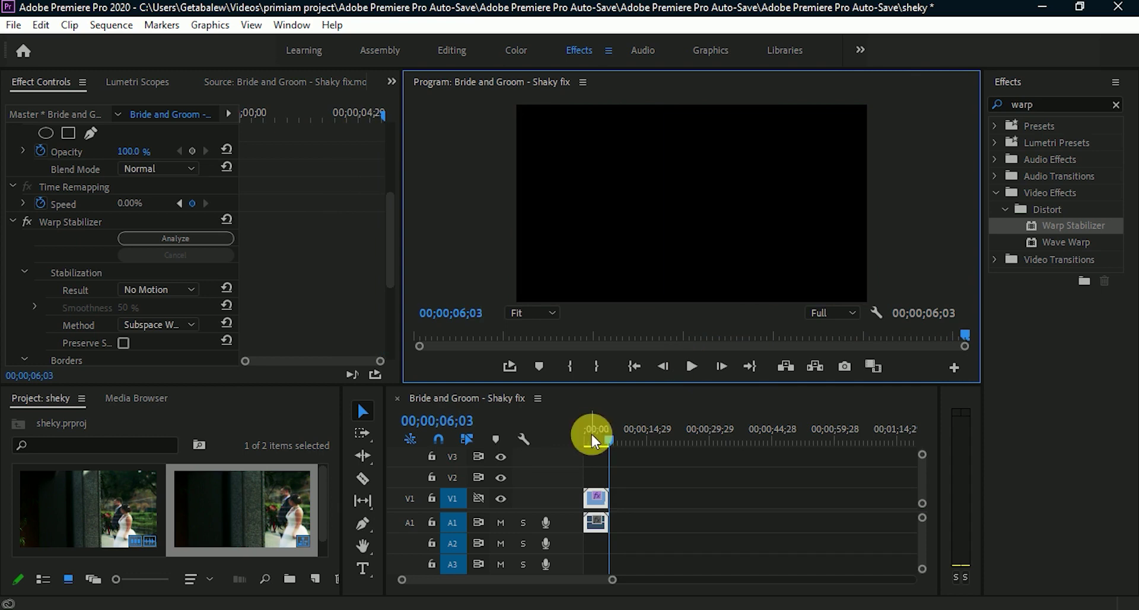
{"action": "left_click_drag", "start_coordinate": [611, 442], "coordinate": [583, 437]}
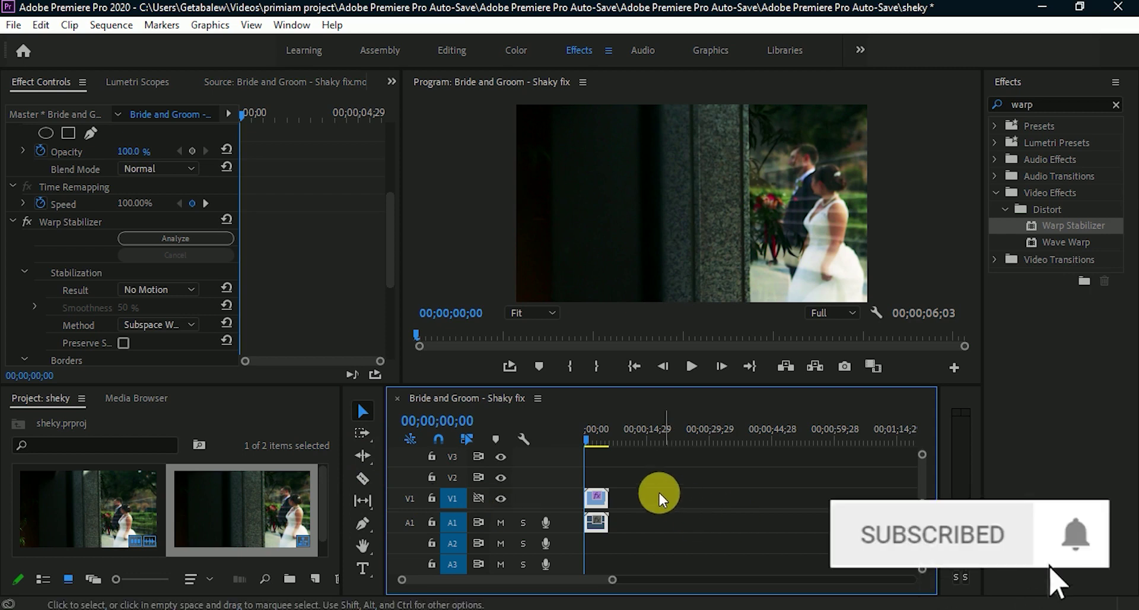
{"action": "left_click", "coordinate": [692, 367]}
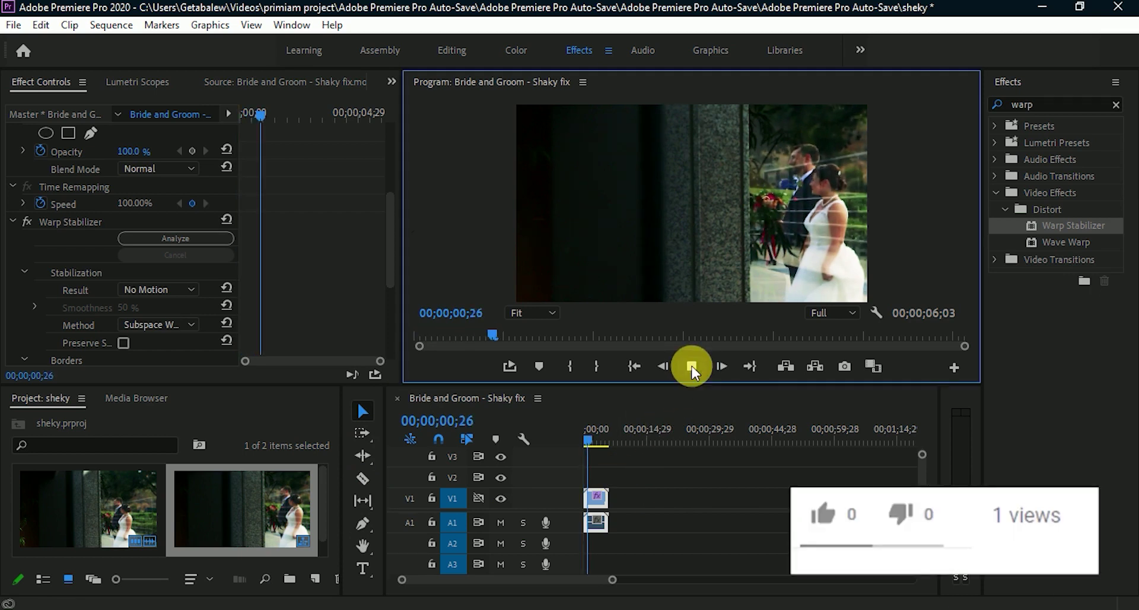